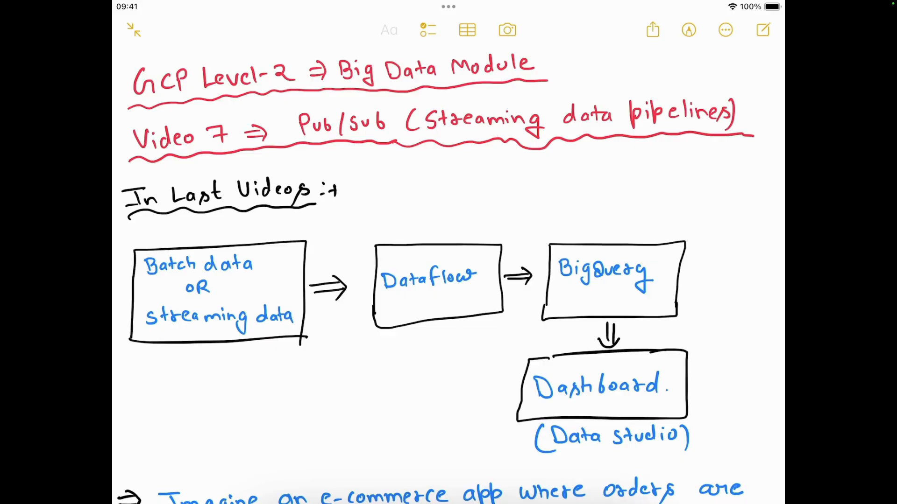
- Draw a yellow check mark under the 'Batch data or streaming data' box with the markup pen
scroll(449, 275, down, 1)
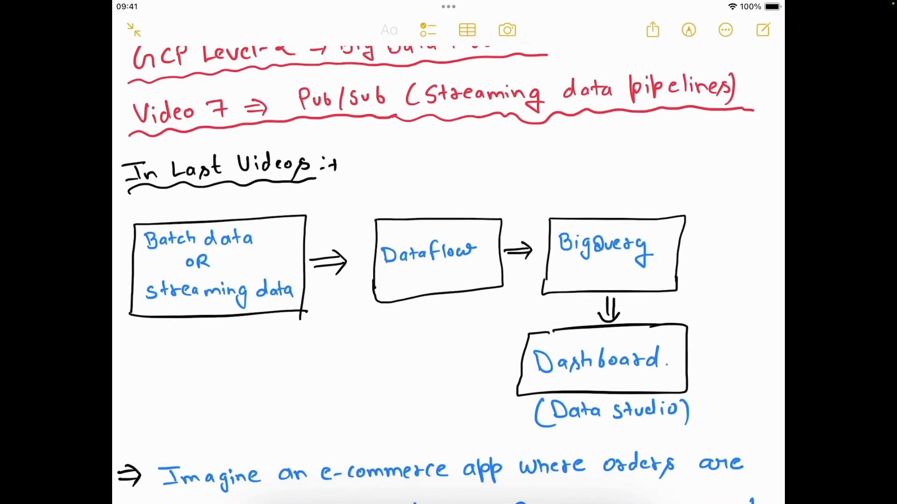
scroll(449, 275, down, 2)
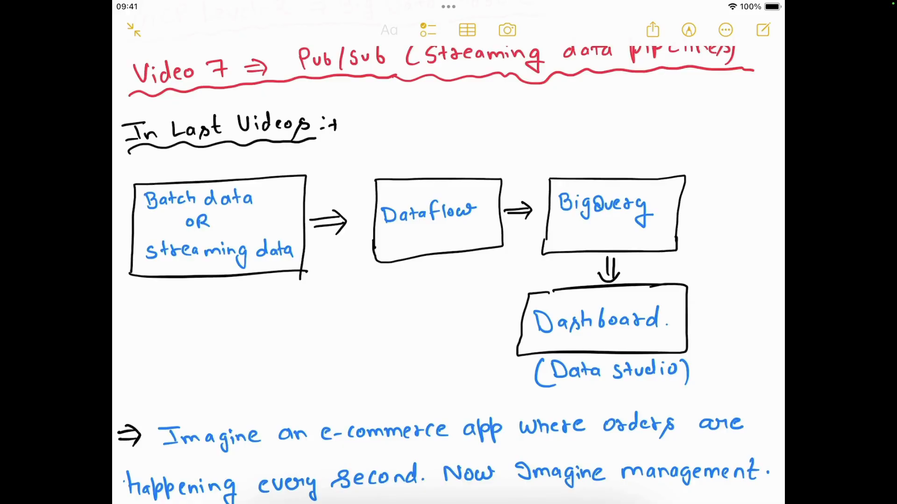
click(688, 30)
drag(202, 301, 265, 266)
click(688, 30)
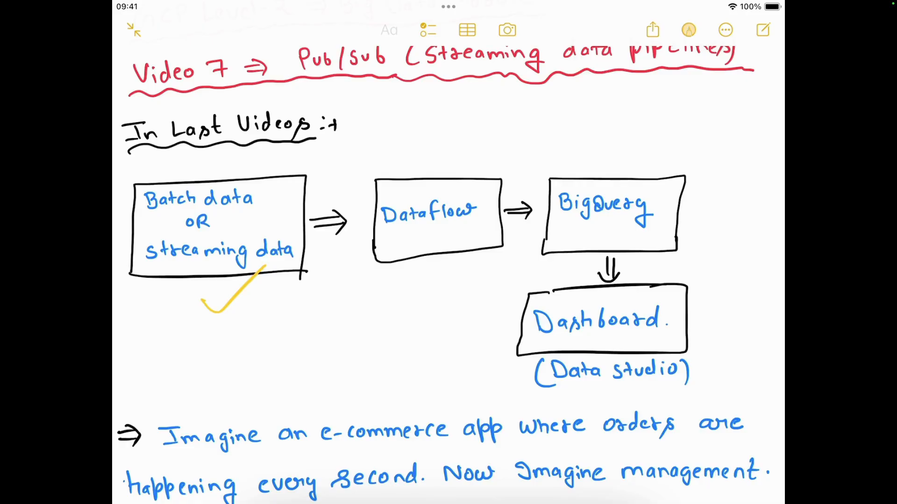
- Circle the Dataflow box in yellow
click(688, 29)
drag(390, 294, 462, 248)
click(688, 30)
click(689, 30)
- Write 'Next video' beside the Dataflow circle with a connecting stroke and circle the note
mouse_move(471, 159)
mouse_down()
mouse_move(446, 147)
mouse_move(496, 203)
mouse_move(413, 288)
mouse_move(452, 159)
mouse_move(505, 135)
mouse_move(510, 142)
mouse_up()
drag(516, 128, 520, 140)
mouse_move(512, 128)
mouse_down()
mouse_move(530, 128)
mouse_move(558, 97)
mouse_move(551, 124)
mouse_up()
mouse_move(566, 88)
mouse_down()
mouse_move(561, 108)
mouse_move(574, 91)
mouse_up()
mouse_move(542, 125)
mouse_down()
mouse_move(560, 148)
mouse_move(567, 138)
mouse_up()
mouse_move(577, 108)
mouse_down()
mouse_move(570, 133)
mouse_move(590, 112)
mouse_move(596, 118)
mouse_up()
click(598, 109)
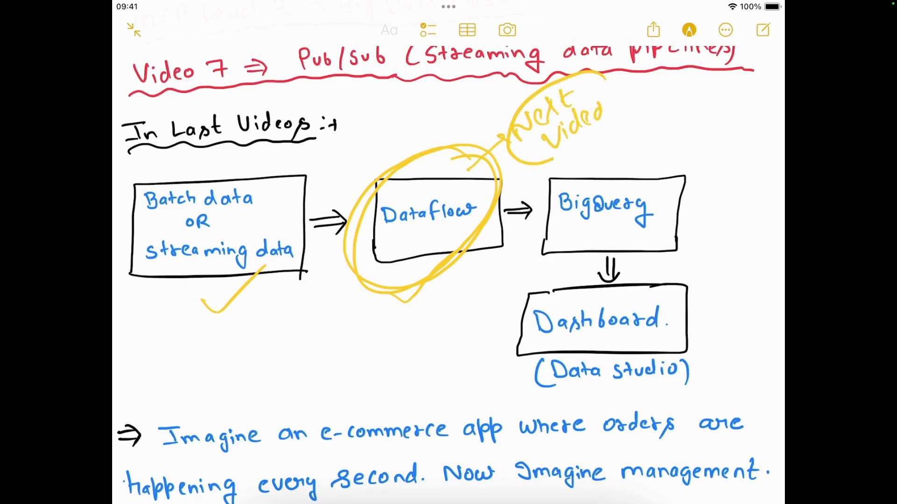
drag(604, 72, 607, 163)
drag(607, 162, 600, 76)
click(689, 30)
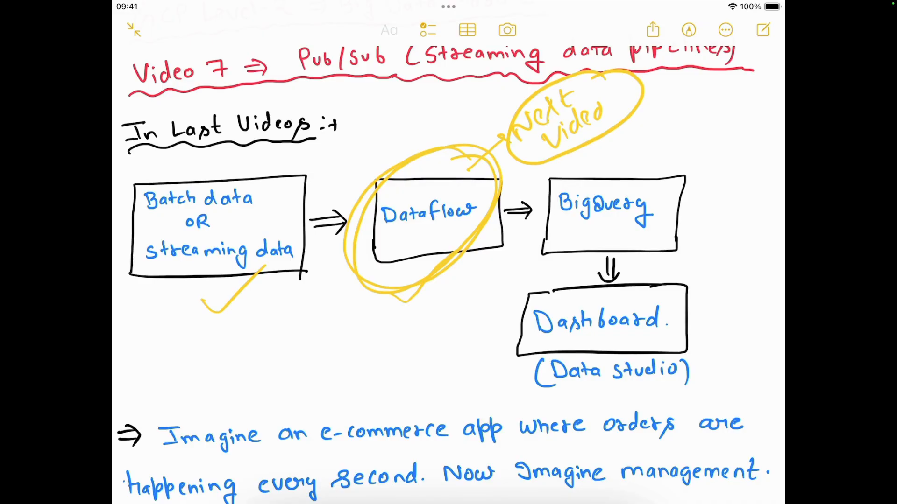
- Circle the BigQuery and Dashboard boxes in yellow
mouse_move(671, 160)
mouse_down()
mouse_move(515, 217)
mouse_move(634, 167)
mouse_up()
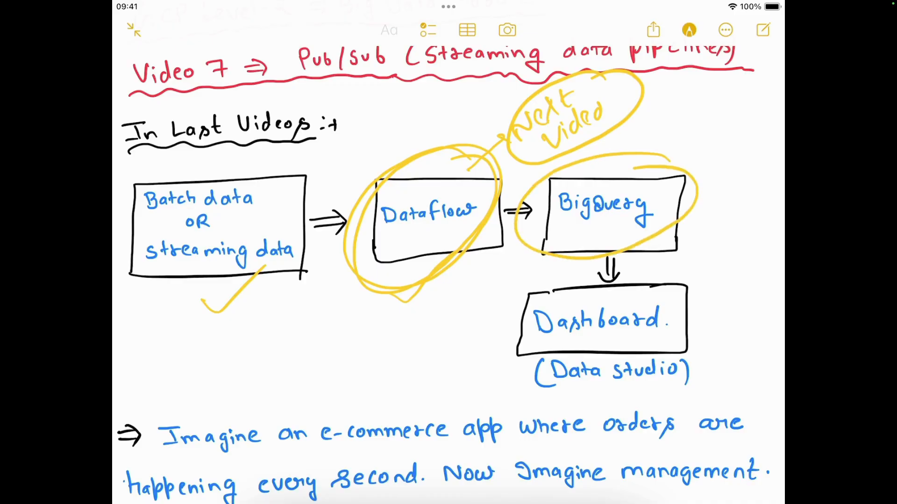
scroll(448, 276, down, 2)
mouse_move(699, 260)
mouse_down()
mouse_move(537, 336)
mouse_move(723, 271)
mouse_move(683, 244)
mouse_up()
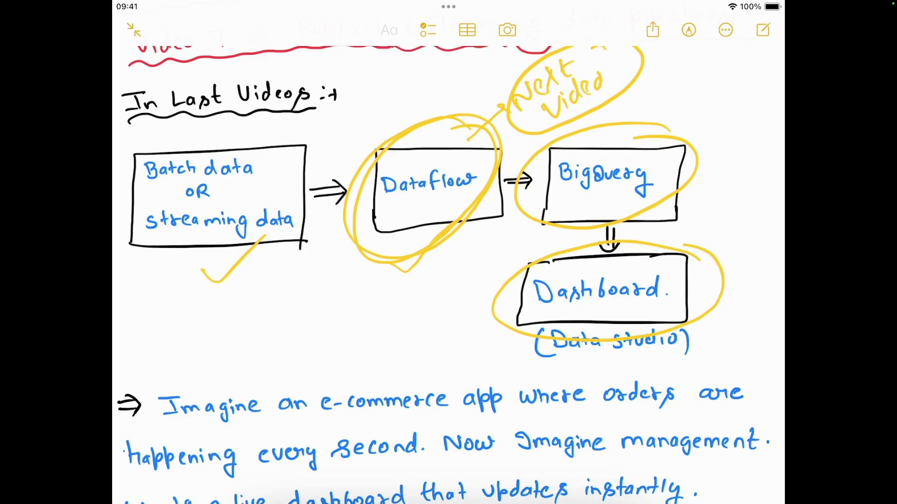
scroll(448, 276, down, 2)
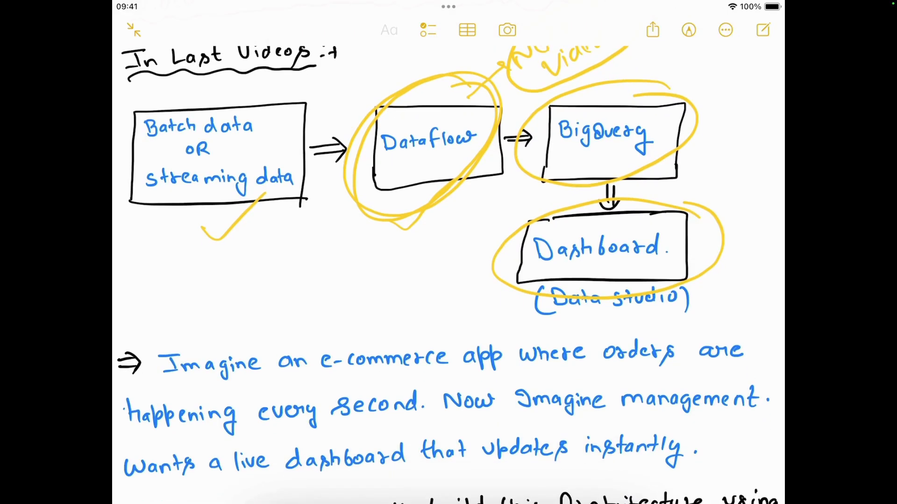
drag(689, 231, 724, 206)
- Circle 'Pub/Sub' in the sentence about building this architecture with Pub/Sub and BigQuery
scroll(449, 276, down, 2)
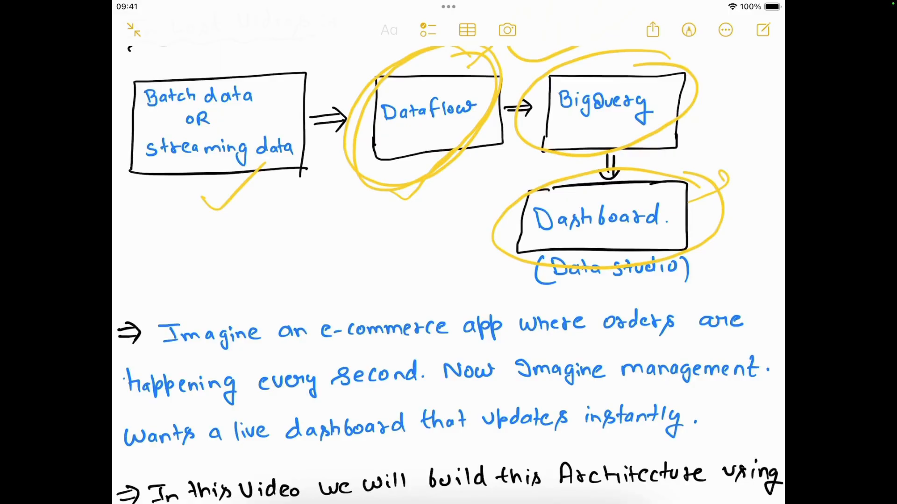
scroll(448, 275, down, 5)
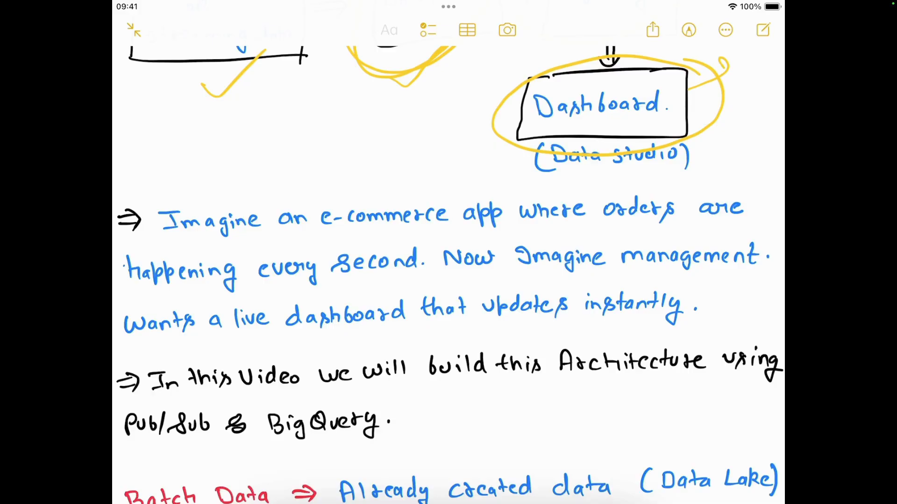
scroll(448, 275, down, 2)
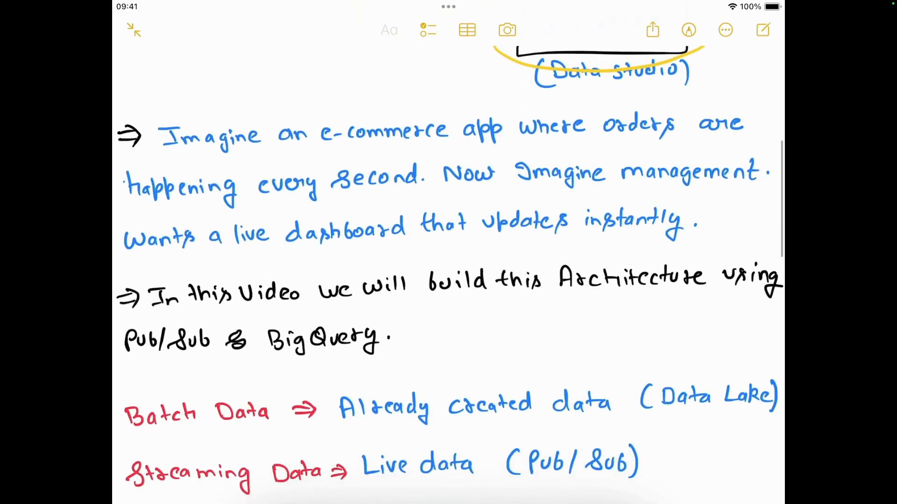
scroll(448, 275, down, 2)
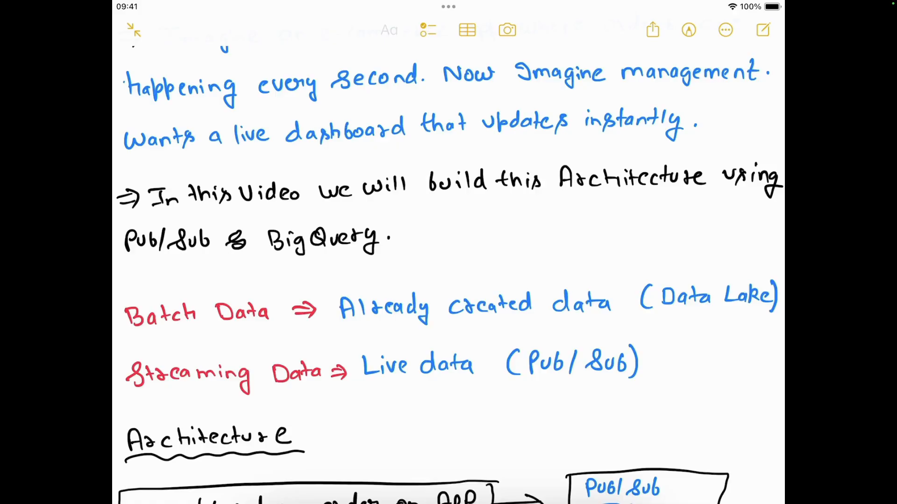
mouse_move(246, 226)
mouse_down()
mouse_move(203, 266)
mouse_move(183, 221)
mouse_up()
- Underline the Batch Data and Streaming Data definitions in yellow
scroll(448, 275, down, 2)
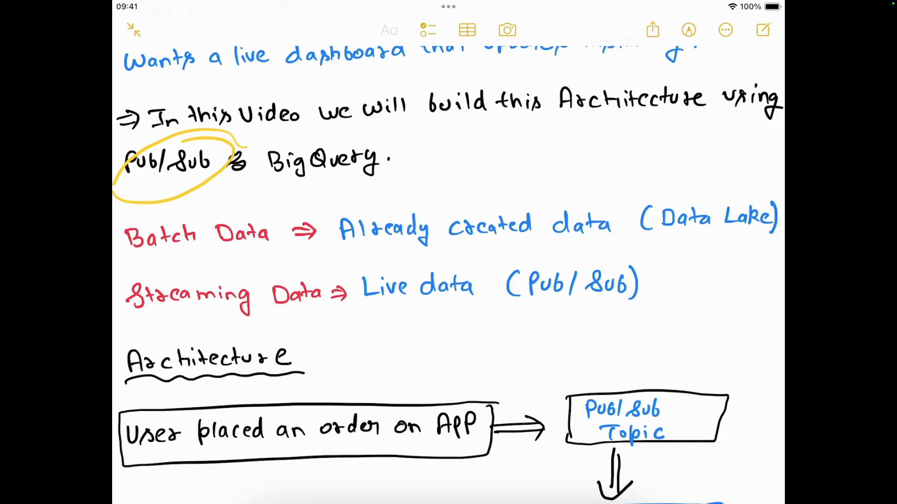
scroll(448, 275, down, 1)
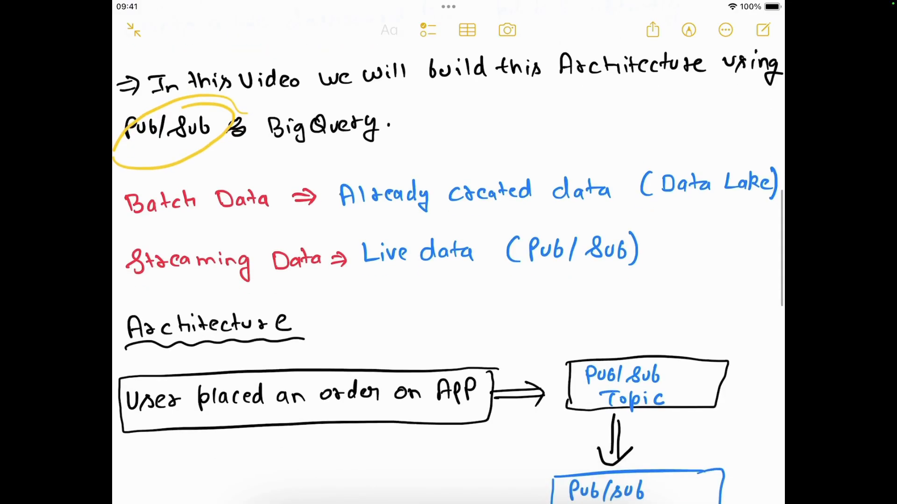
drag(377, 228, 712, 221)
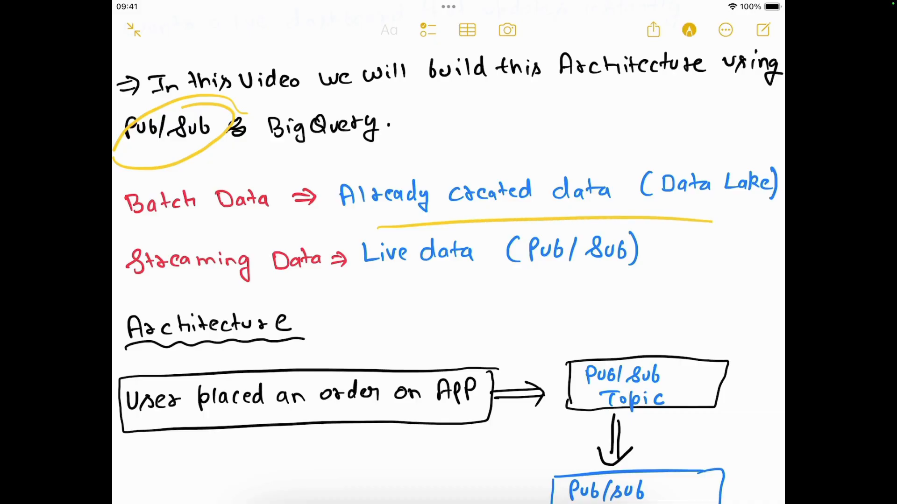
drag(359, 278, 652, 267)
- Draw one large circle around the Pub/Sub Topic, Subscription and 'Send that data to different services' boxes
scroll(448, 275, down, 5)
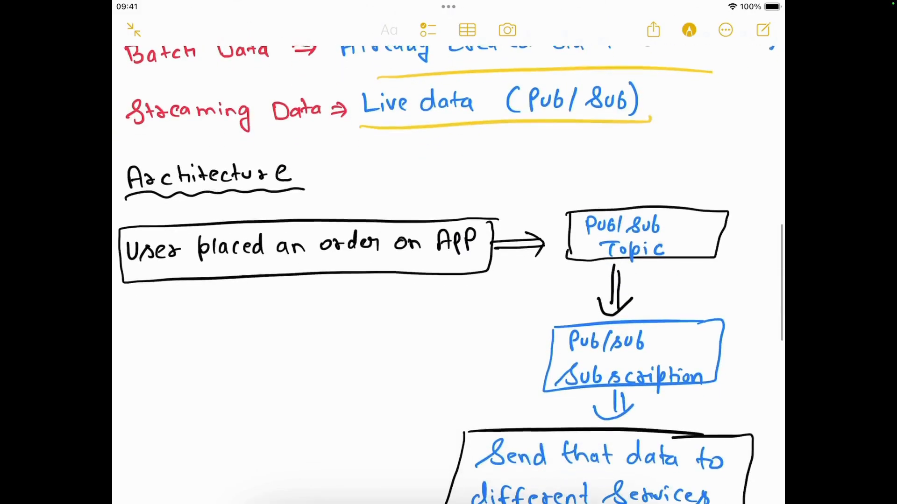
scroll(448, 275, down, 3)
mouse_move(712, 112)
mouse_down()
mouse_move(500, 152)
mouse_move(759, 308)
mouse_move(647, 83)
mouse_up()
click(689, 29)
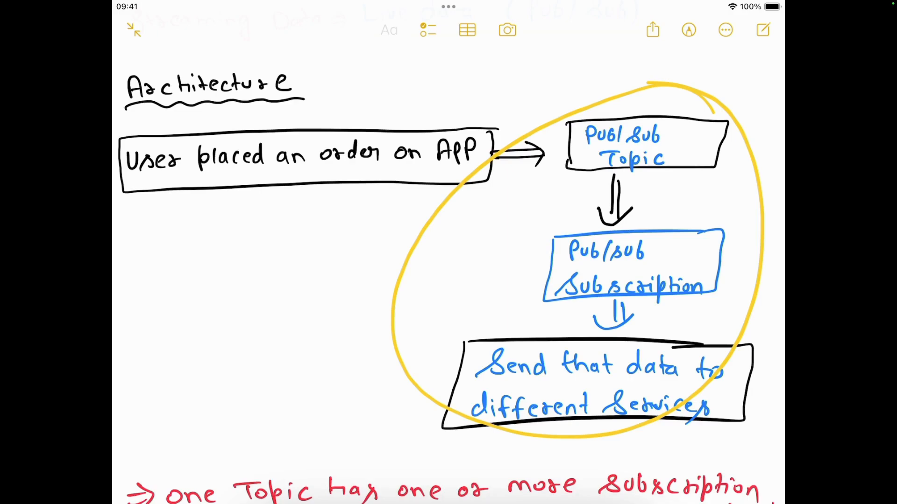
- Circle the Pub/Sub Topic and Pub/Sub Subscription boxes individually and add connecting strokes
mouse_move(672, 103)
mouse_down()
mouse_move(544, 172)
mouse_move(605, 92)
mouse_up()
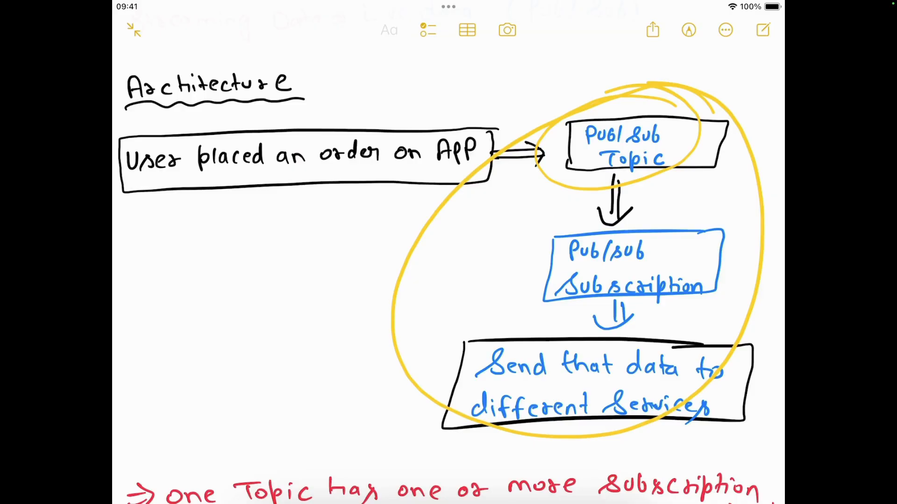
mouse_move(715, 211)
mouse_down()
mouse_move(537, 286)
mouse_move(710, 313)
mouse_move(644, 202)
mouse_up()
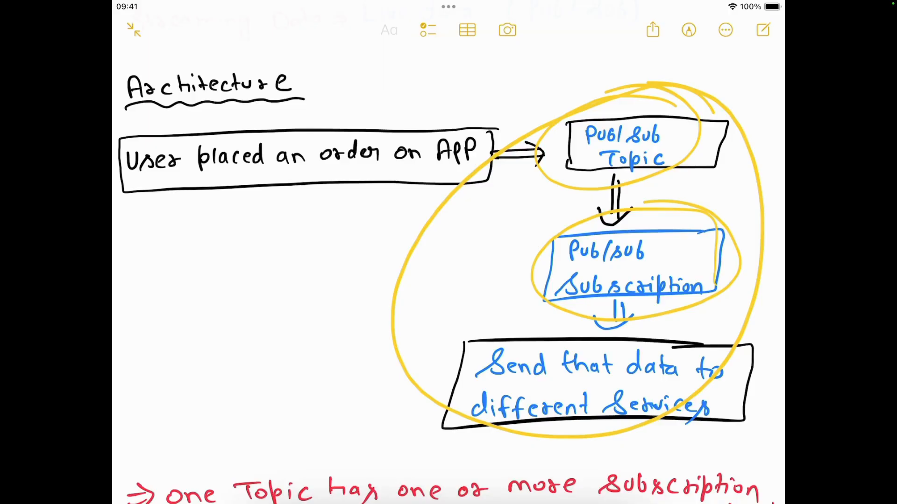
mouse_move(546, 75)
mouse_down()
mouse_move(556, 110)
mouse_move(547, 78)
mouse_up()
mouse_move(550, 115)
mouse_down()
mouse_move(388, 327)
mouse_move(529, 307)
mouse_move(608, 258)
mouse_up()
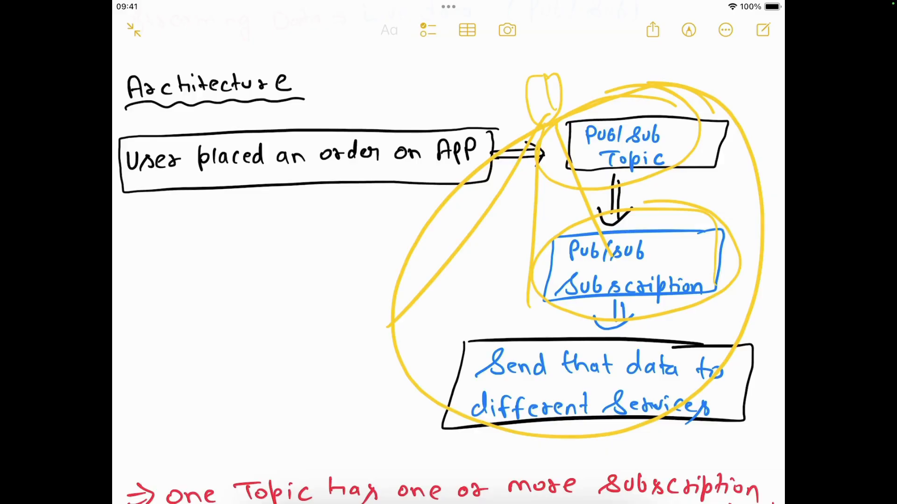
mouse_move(661, 116)
mouse_down()
mouse_move(633, 104)
mouse_move(663, 100)
mouse_move(636, 100)
mouse_up()
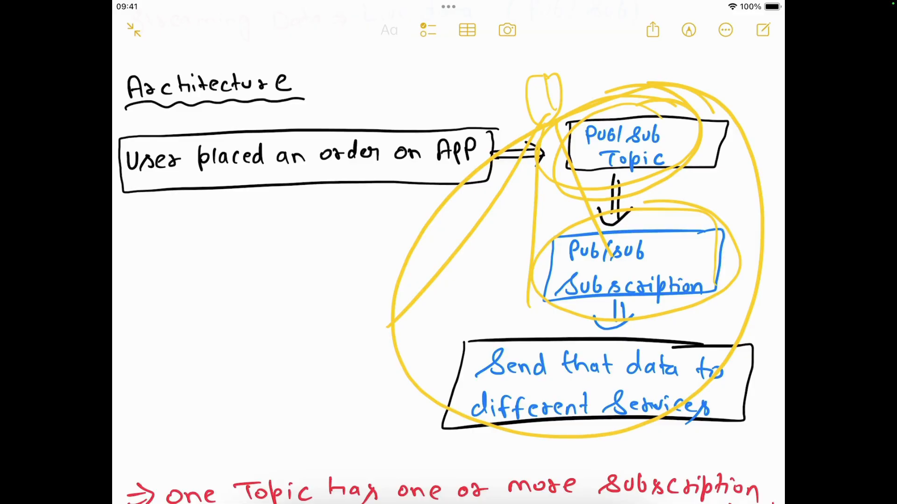
- Scroll through the Order Event to Live Dashboard pipeline diagram
scroll(448, 275, down, 3)
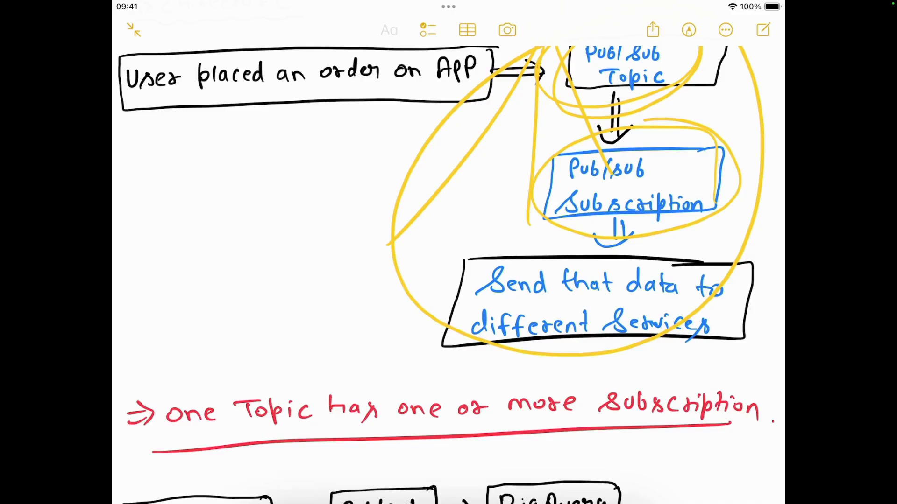
scroll(448, 275, down, 5)
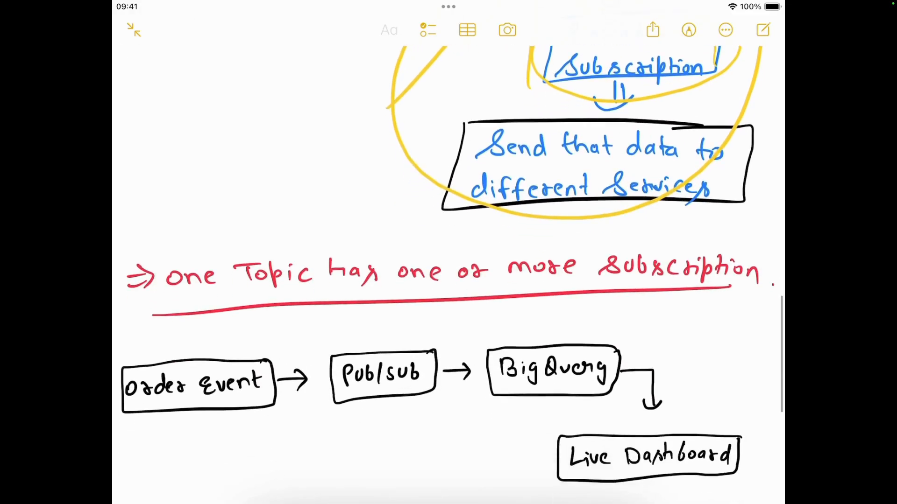
scroll(448, 275, down, 3)
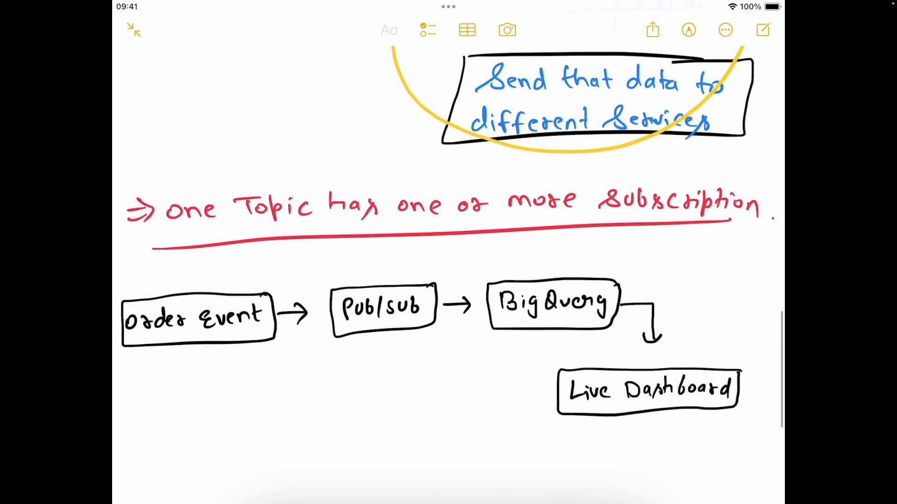
scroll(448, 276, up, 3)
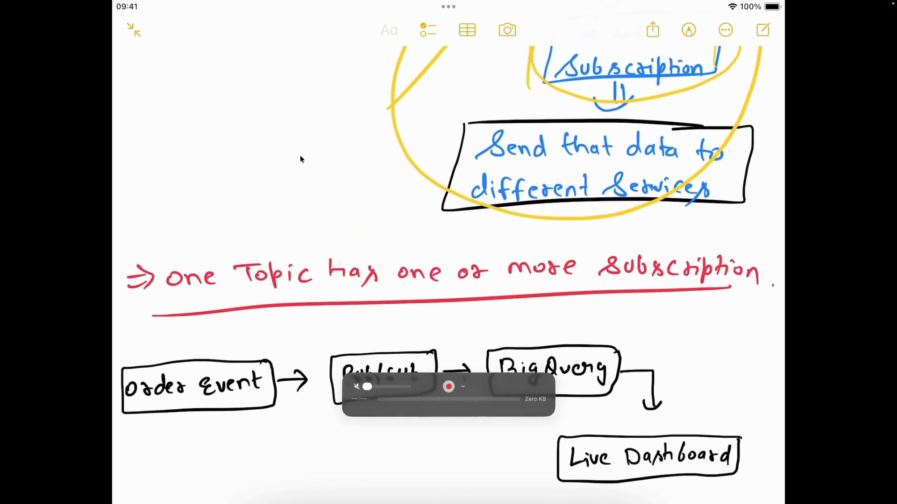
- Switch to the Google Cloud BigQuery console, open the bigquery_demo dataset and start creating a table
click(122, 486)
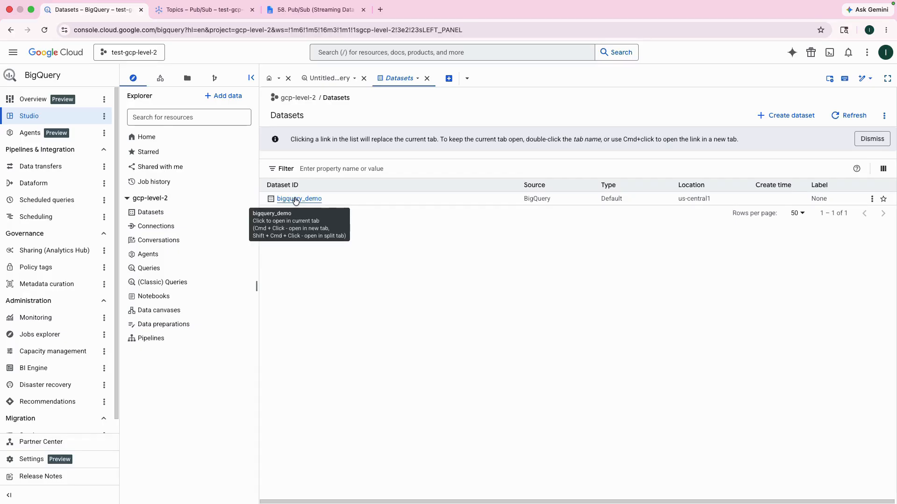
click(299, 200)
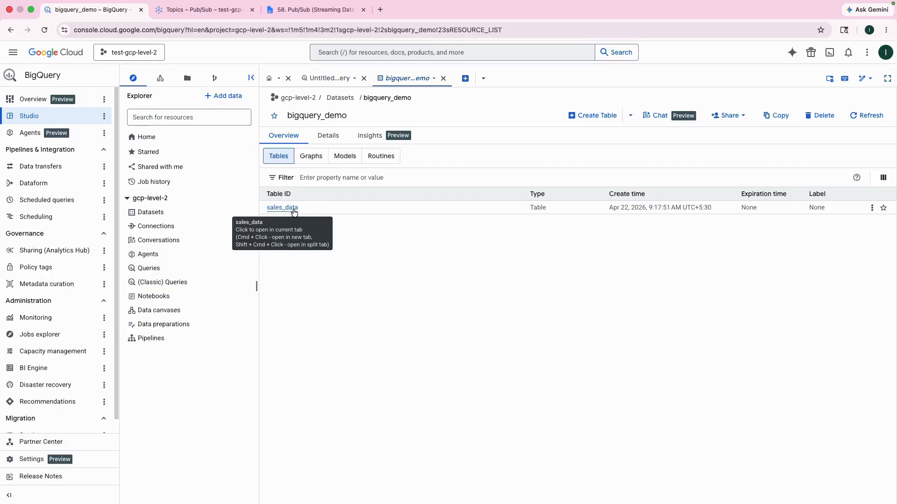
click(581, 116)
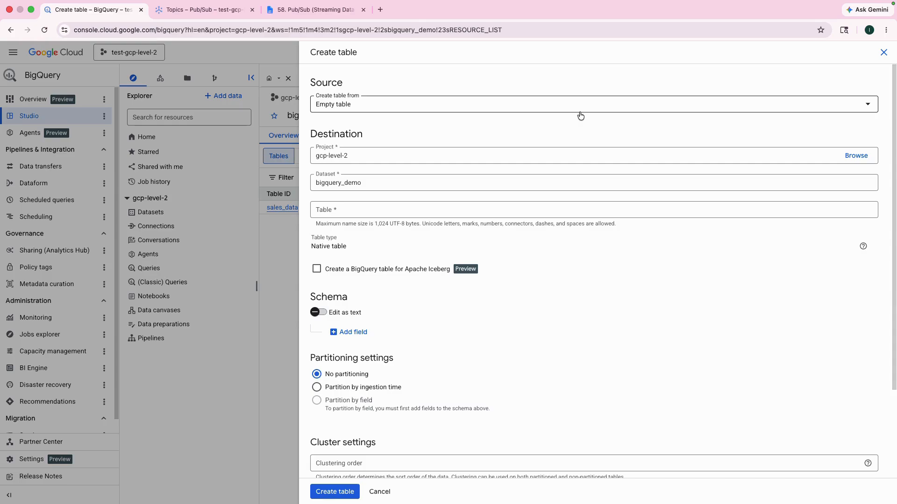
- Copy the table name live_sales_stream from the Pub/Sub instructions document
click(315, 11)
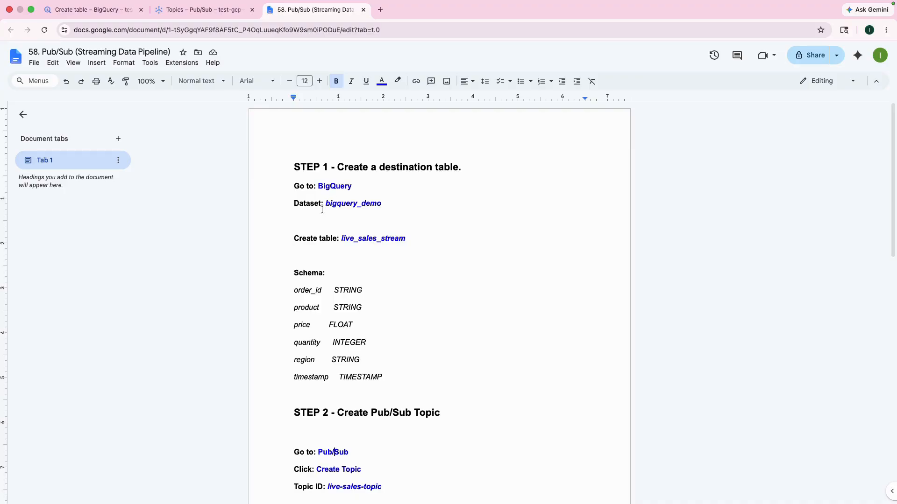
drag(325, 205, 381, 205)
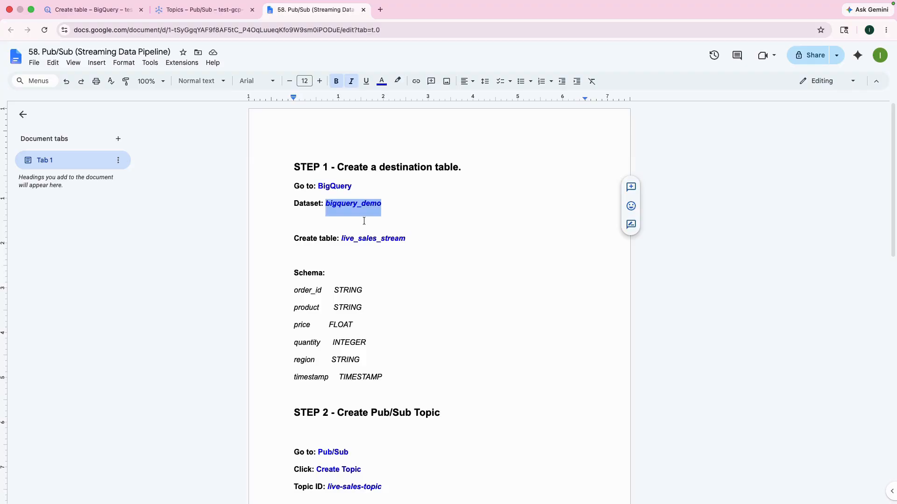
click(328, 210)
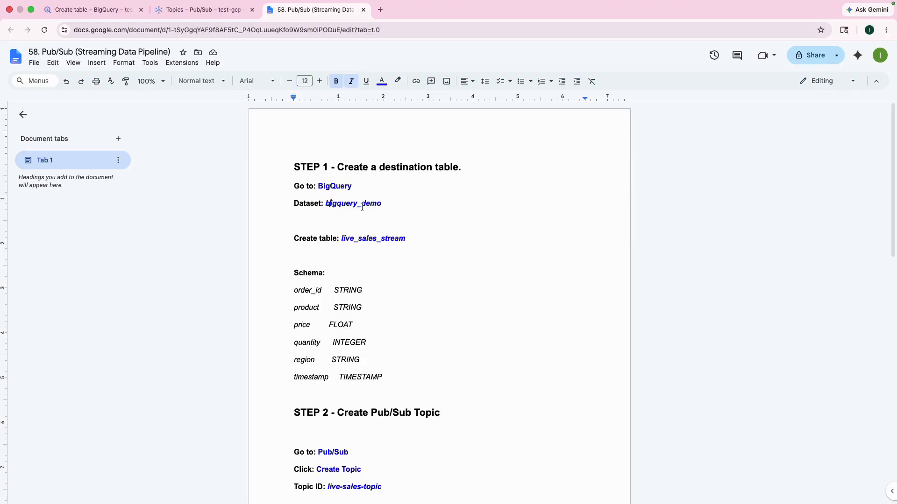
drag(341, 239, 405, 242)
key(super+c)
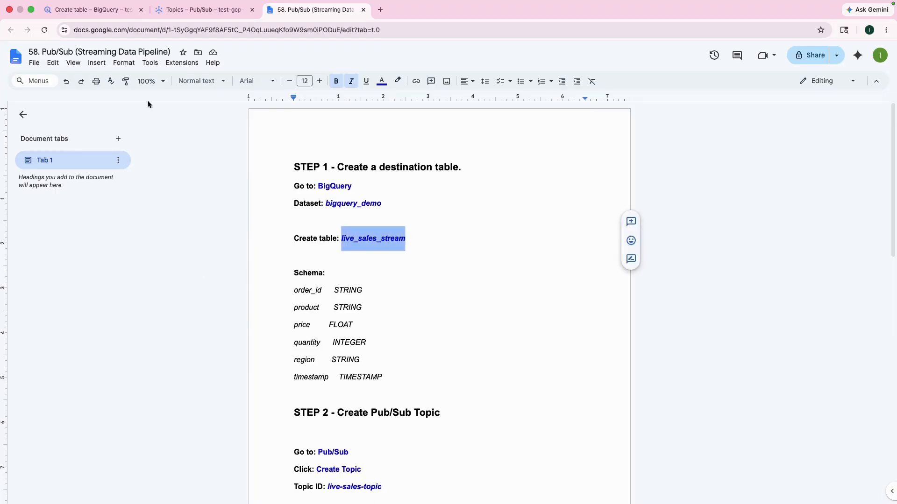
- Paste live_sales_stream as the new table's name in the Create table form
click(114, 10)
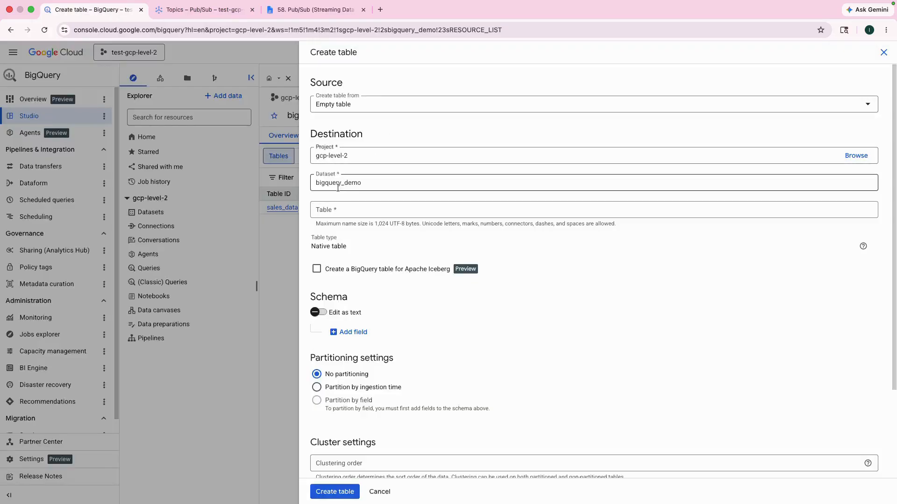
click(340, 208)
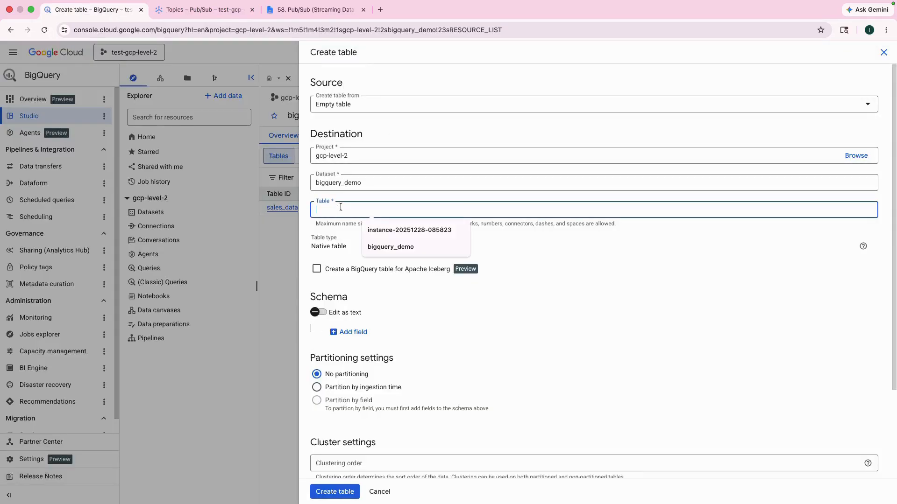
key(super+v)
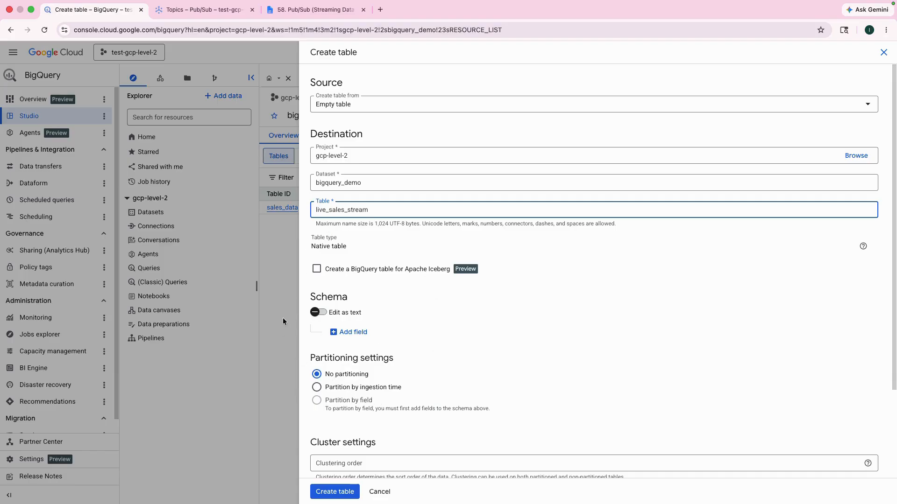
- Add the first schema field, order_id, copied from the instructions document, keeping type STRING
scroll(365, 434, down, 5)
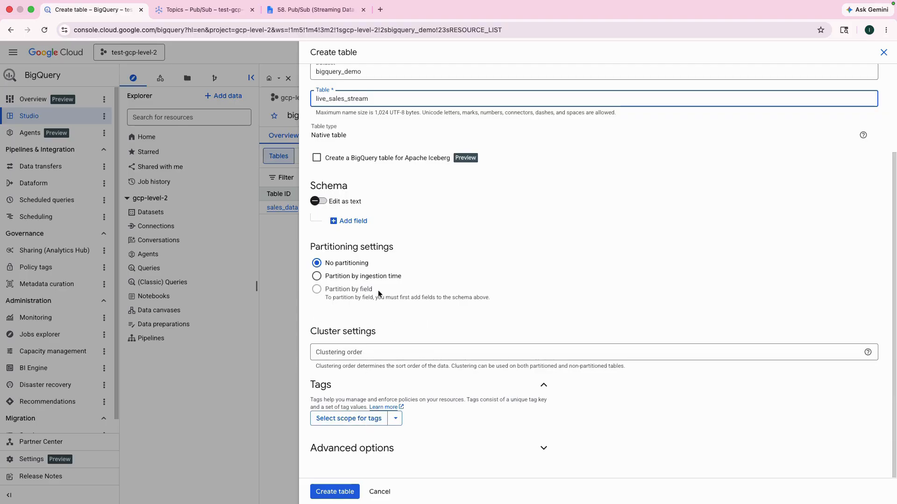
click(355, 223)
click(297, 11)
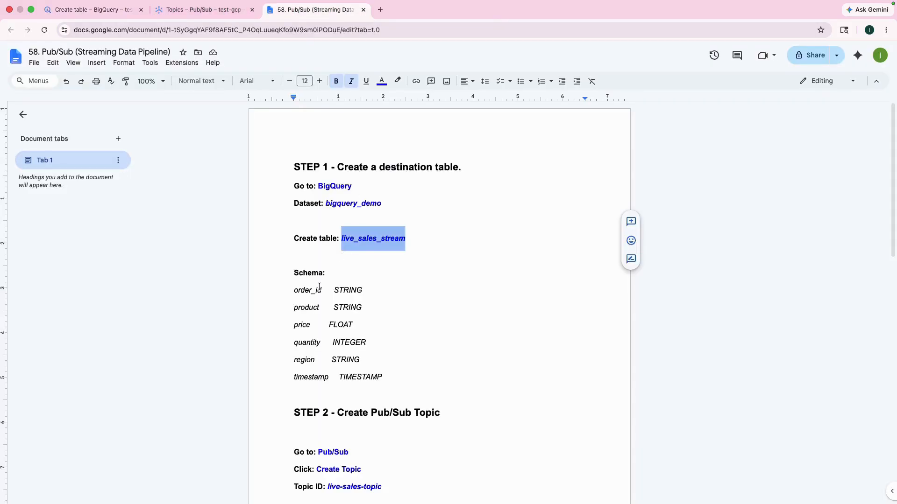
drag(294, 293, 322, 294)
key(super+c)
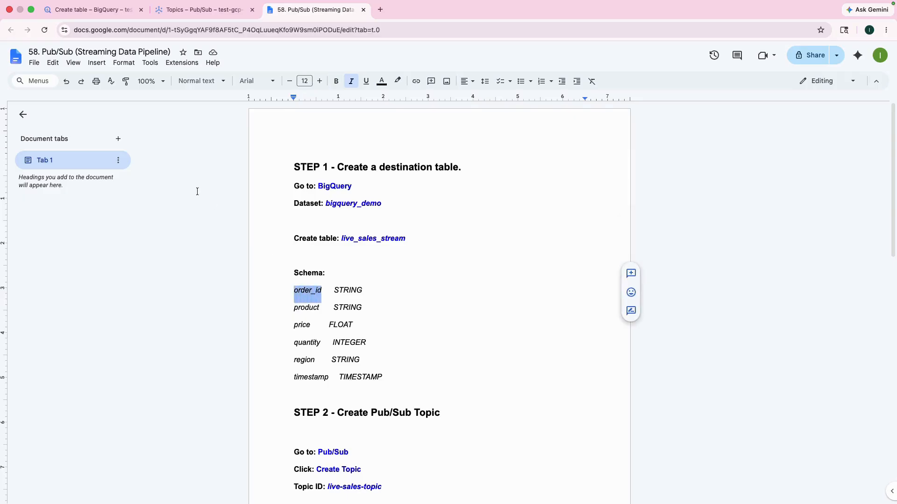
click(91, 10)
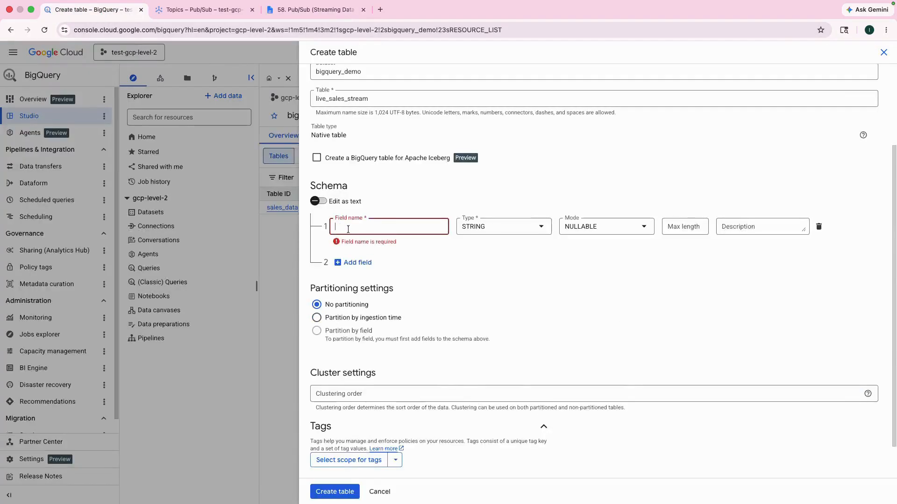
key(super+v)
- Add a second schema field named product, copied from the instructions document, with type STRING
click(348, 249)
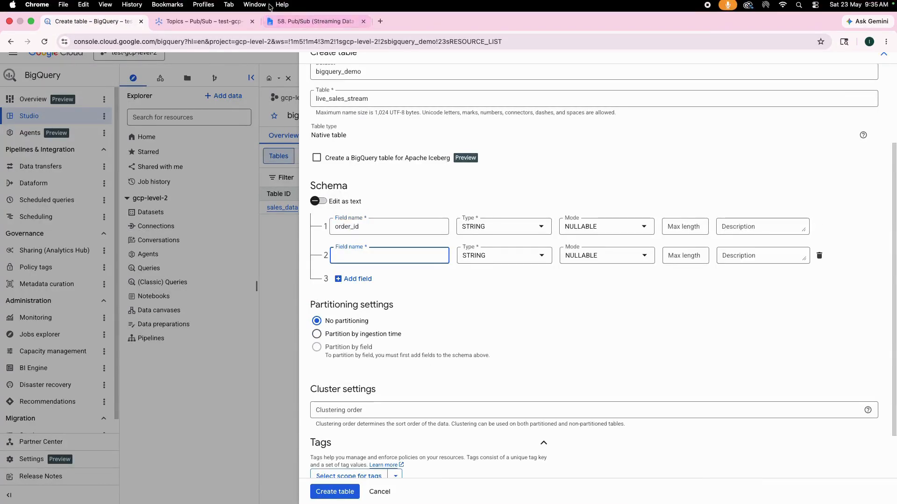
click(285, 21)
drag(293, 310, 320, 309)
key(super+c)
click(100, 16)
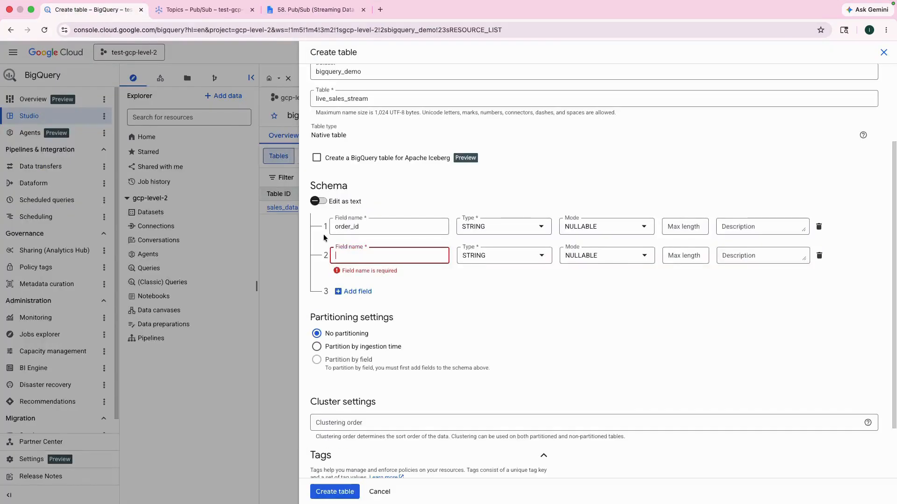
key(super+v)
- Add a third schema field named price and set its type to FLOAT
click(357, 280)
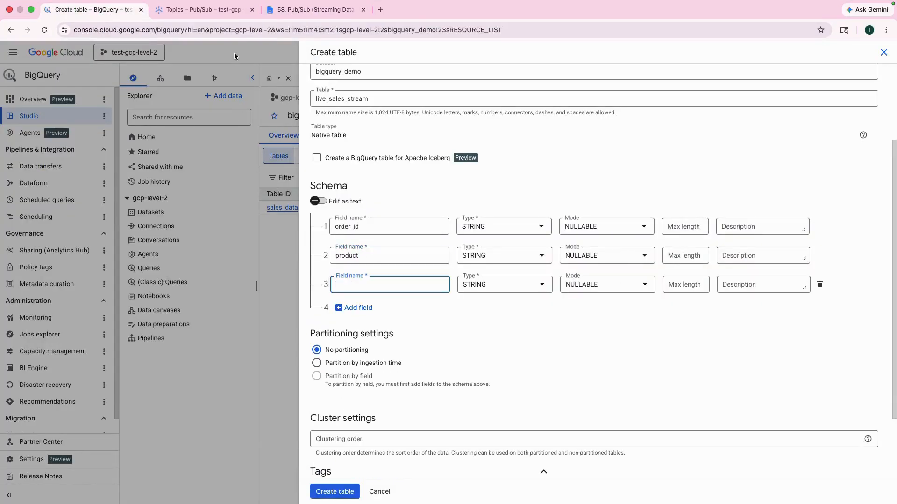
click(315, 10)
drag(293, 327, 312, 326)
key(super+c)
click(100, 16)
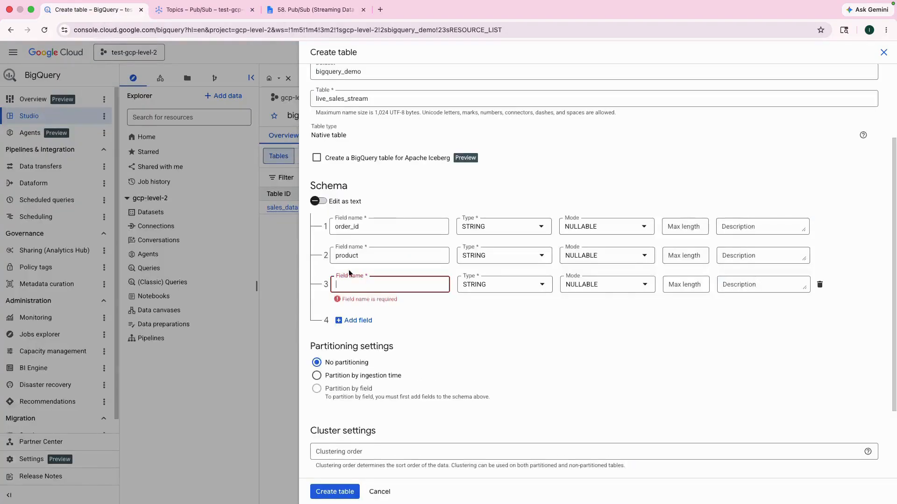
key(super+v)
click(467, 293)
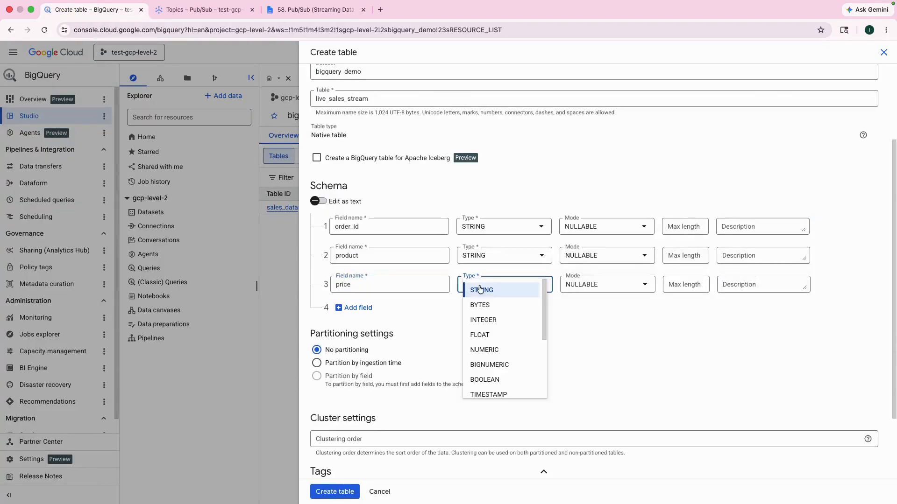
click(481, 329)
- Add a fourth schema field named quantity and set its type to INTEGER
click(355, 308)
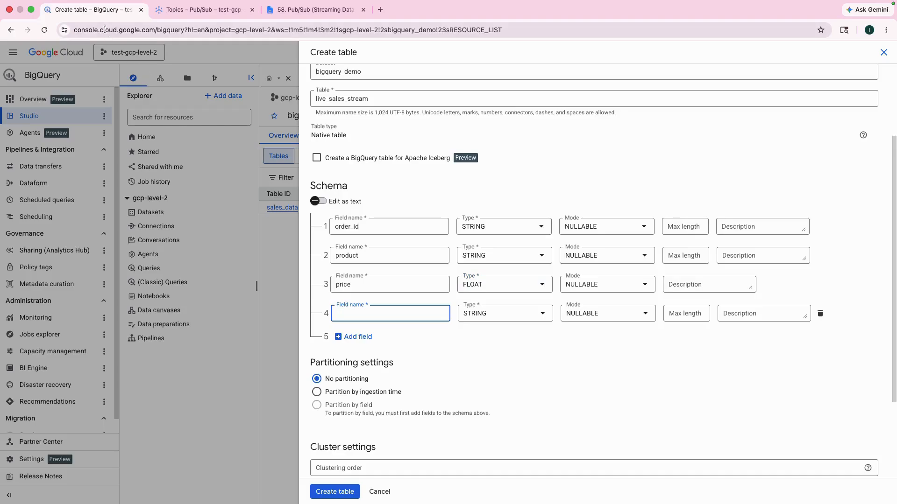
click(314, 9)
drag(290, 343, 322, 344)
key(ctrl+c)
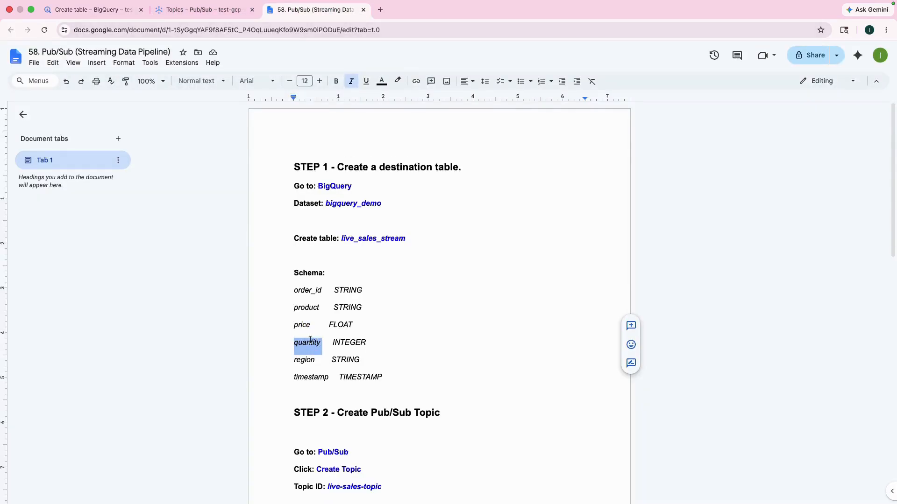
click(68, 12)
key(ctrl+v)
click(486, 313)
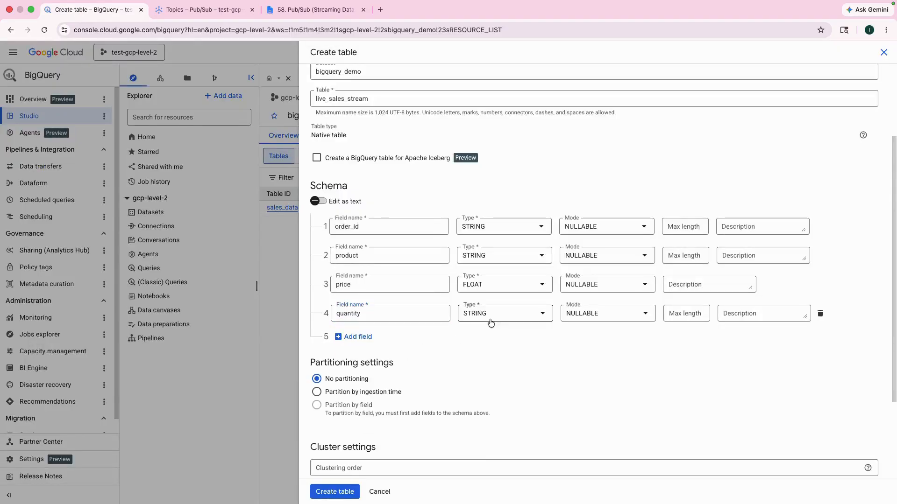
click(477, 351)
- Add a fifth schema field named region, copied from the instructions document, with type STRING
click(358, 337)
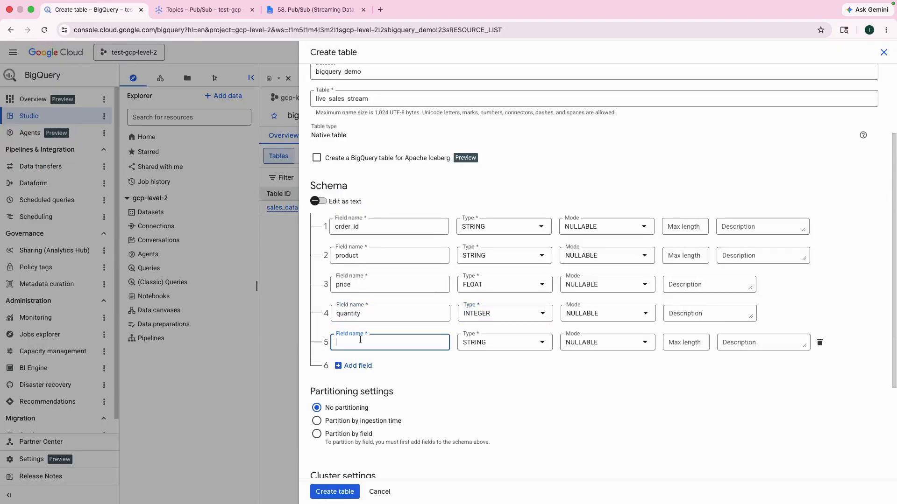
click(313, 11)
drag(295, 360, 316, 359)
key(ctrl+c)
click(89, 9)
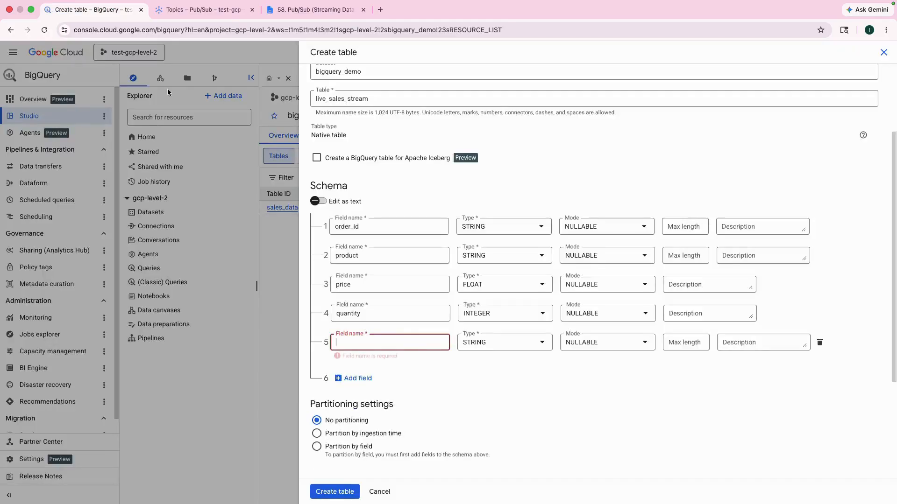
key(ctrl+v)
- Add a sixth schema field named timestamp and set its type to TIMESTAMP
click(358, 366)
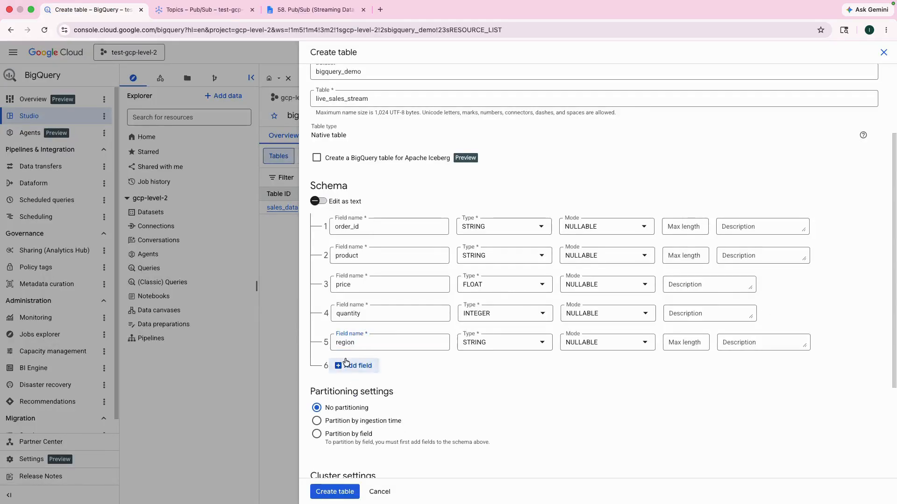
click(316, 10)
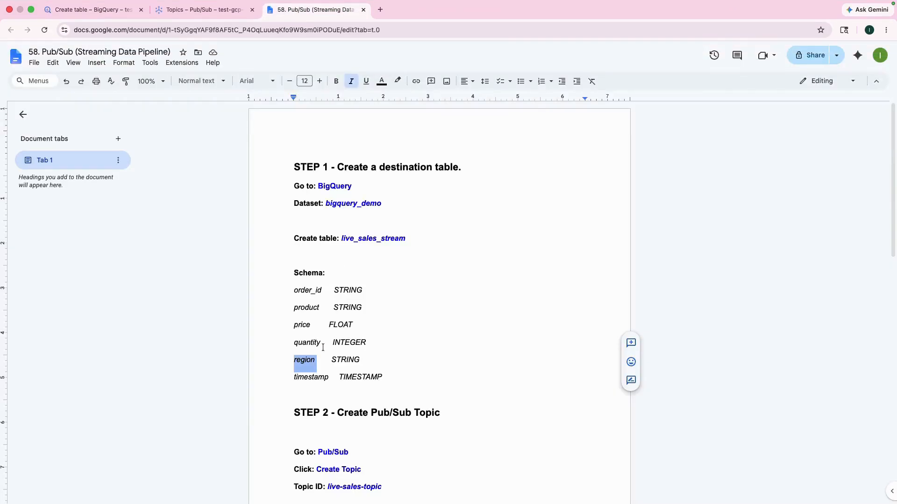
drag(294, 377, 319, 377)
drag(325, 377, 328, 379)
key(ctrl+c)
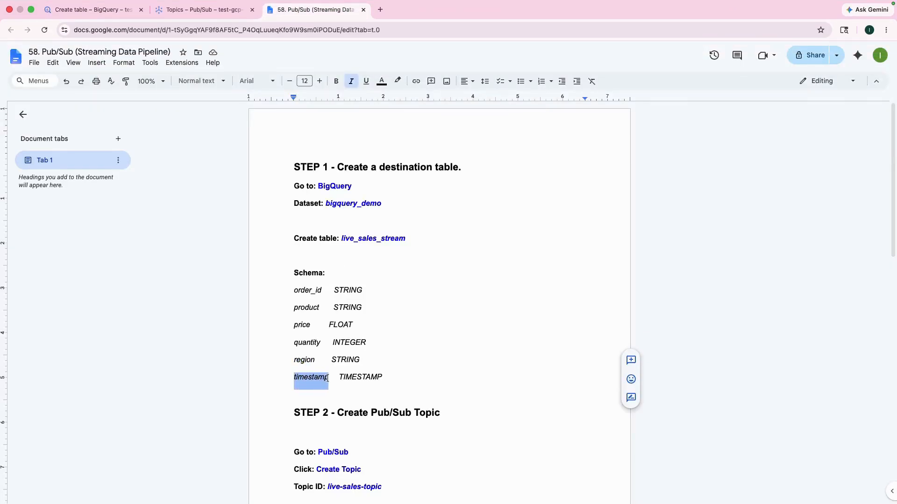
click(103, 14)
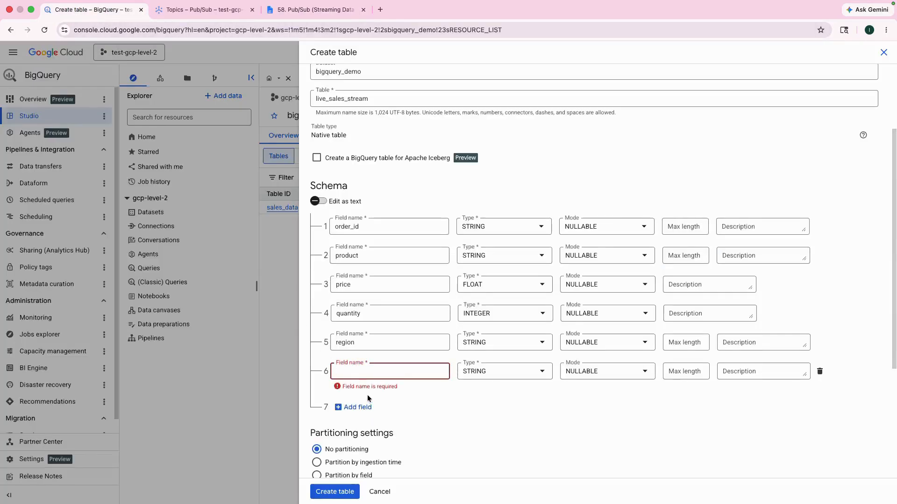
key(ctrl+v)
click(467, 371)
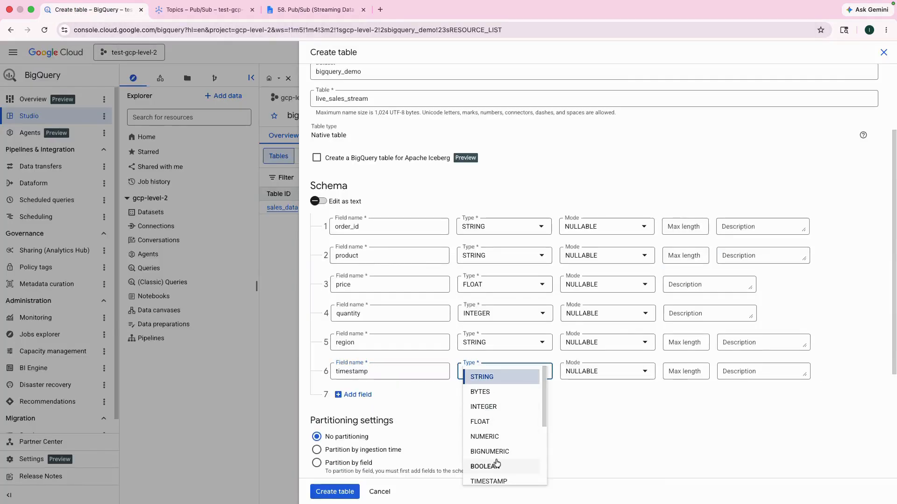
click(495, 481)
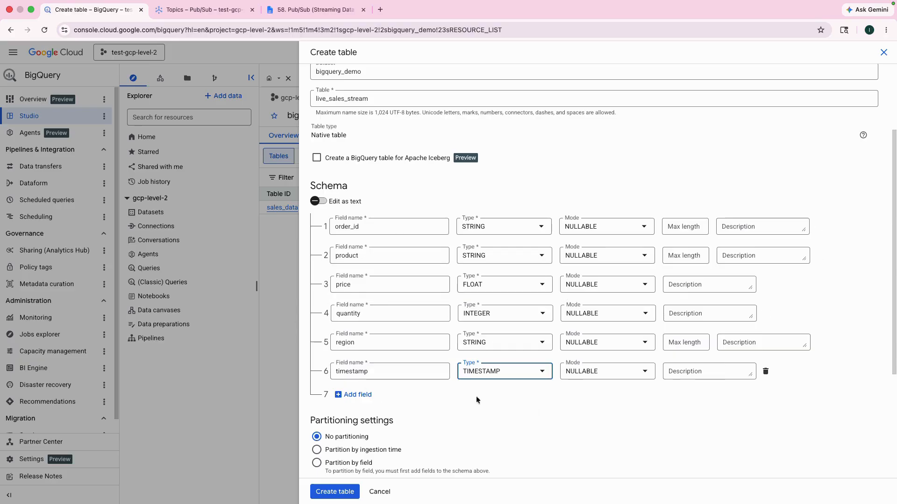
- Review the form and create the live_sales_stream table
scroll(418, 156, up, 3)
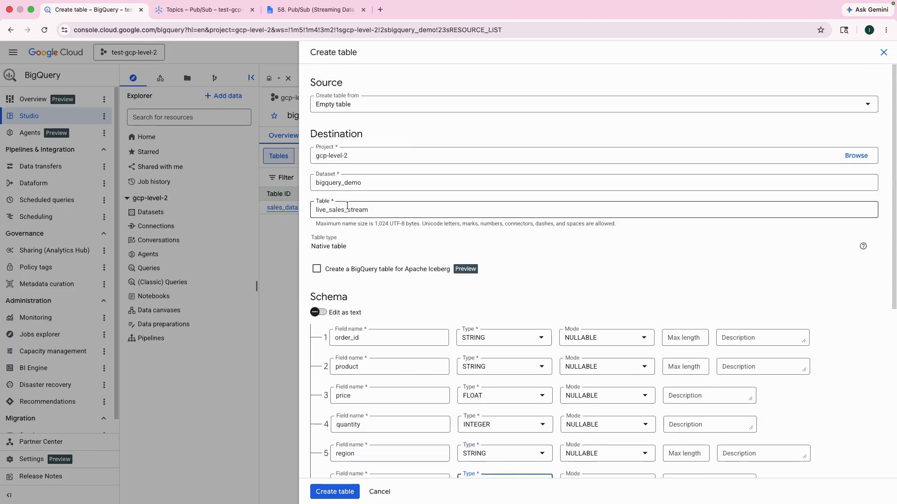
scroll(347, 206, down, 6)
scroll(399, 174, up, 3)
scroll(400, 174, down, 4)
click(346, 499)
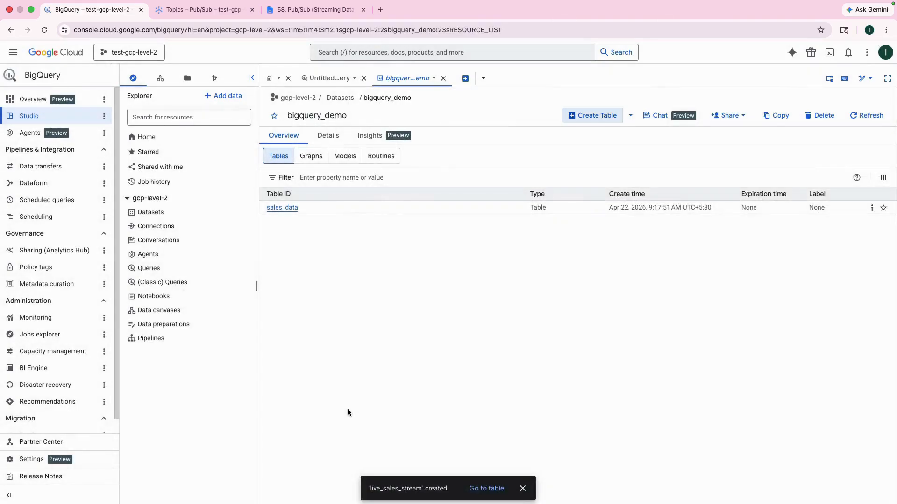
- Refresh the bigquery_demo table list and open the live_sales_stream table's schema
click(867, 115)
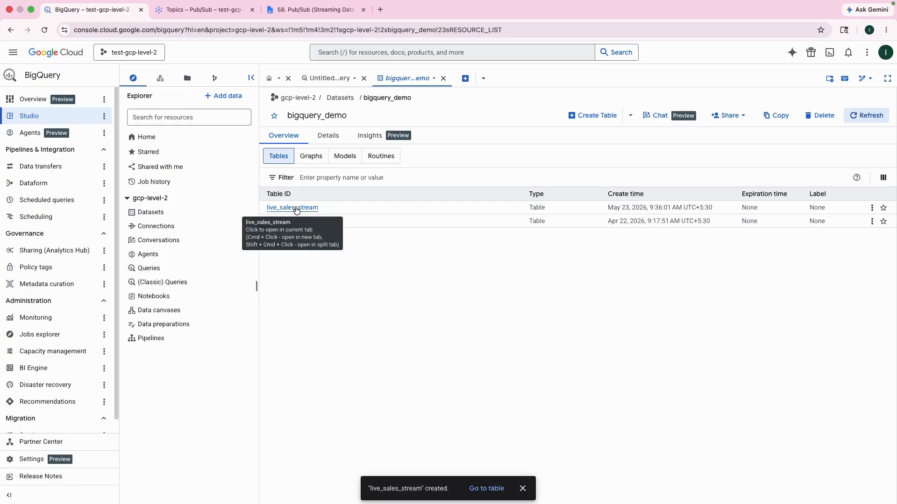
click(297, 209)
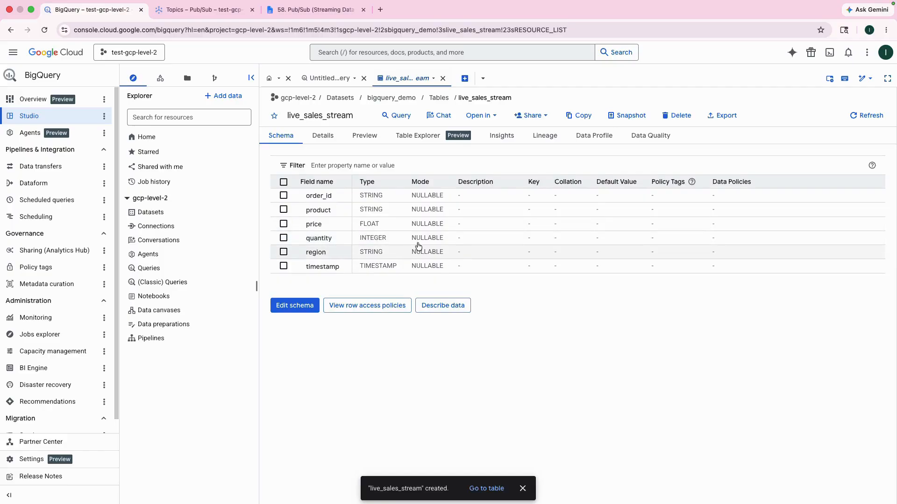
- Run a SELECT * query on live_sales_stream with LIMIT 1000 and inspect the query results
click(400, 115)
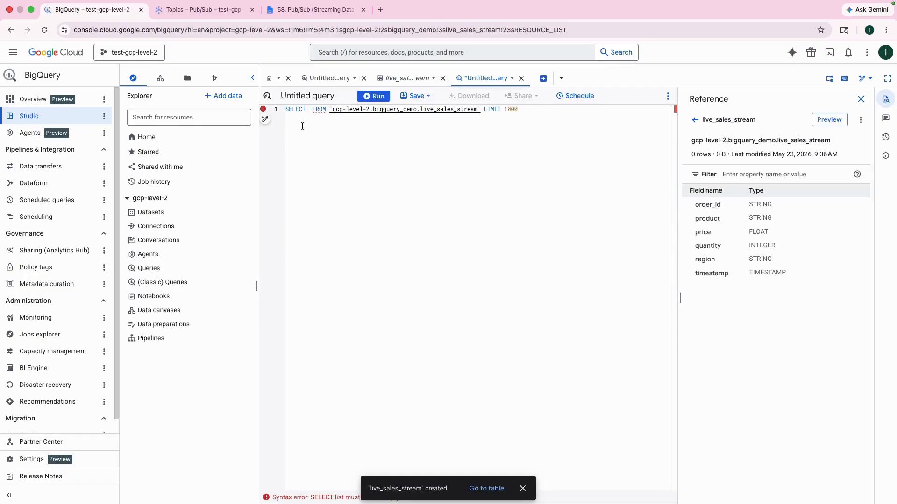
text(*)
click(522, 123)
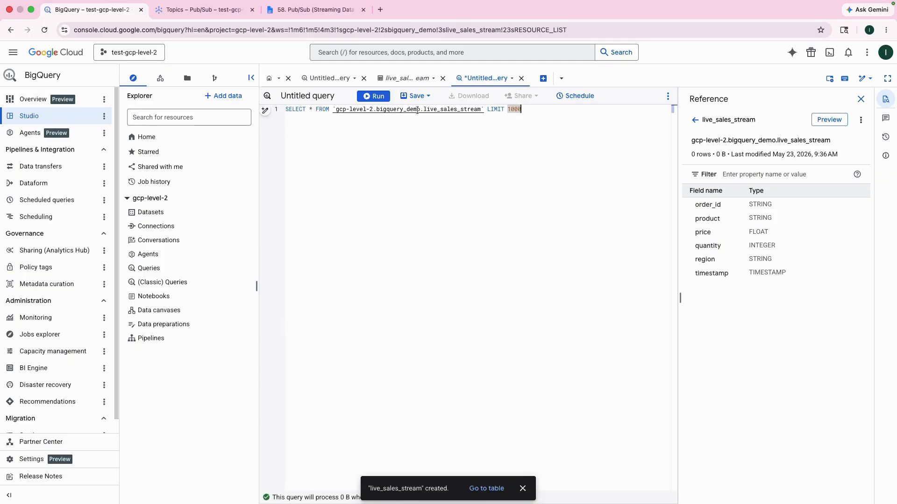
click(372, 96)
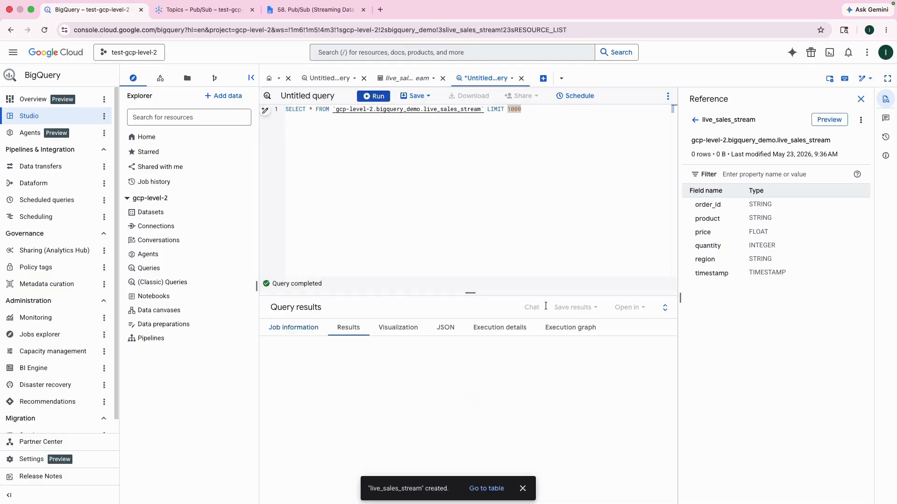
click(523, 489)
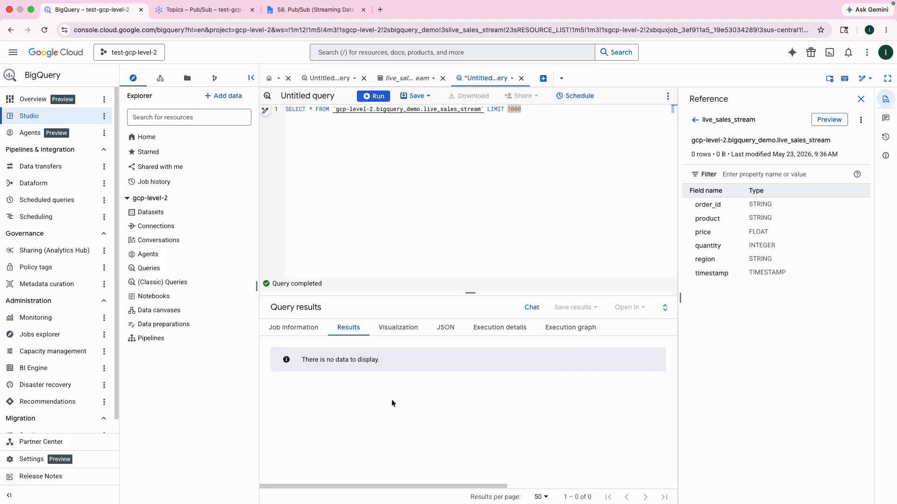
drag(300, 363, 384, 363)
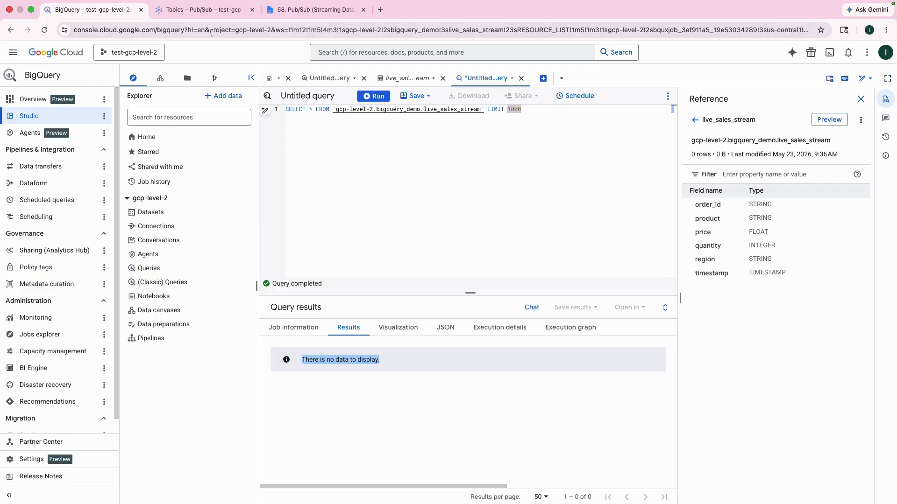
click(204, 13)
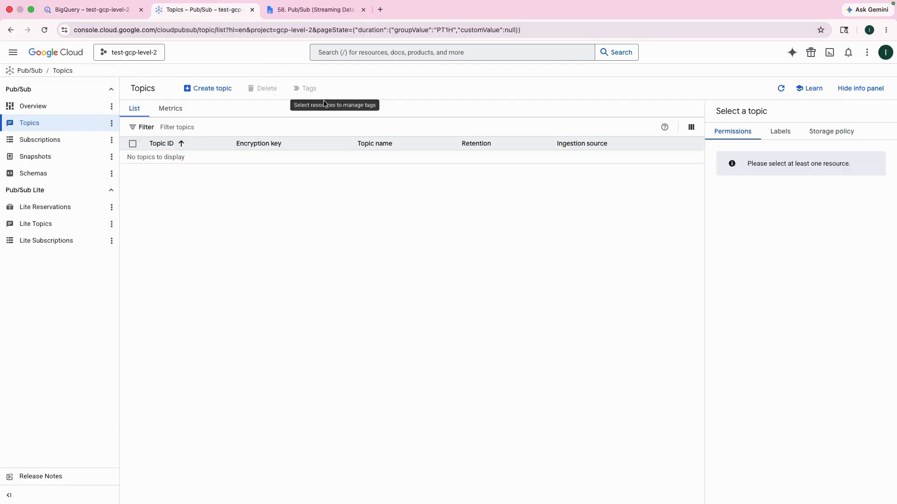
click(13, 52)
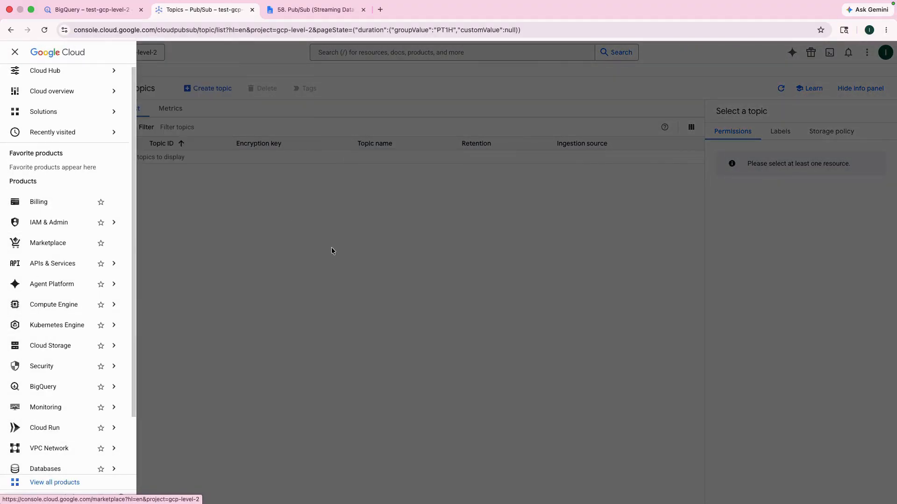
click(372, 286)
click(364, 54)
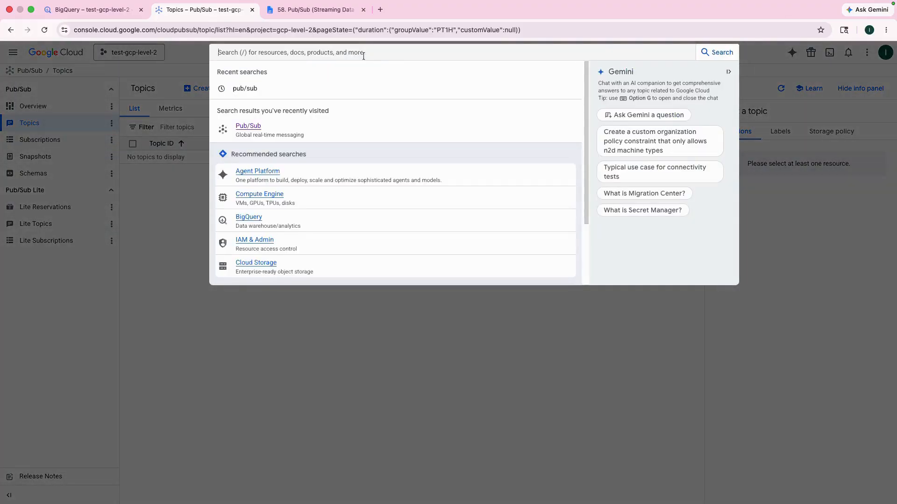
click(165, 237)
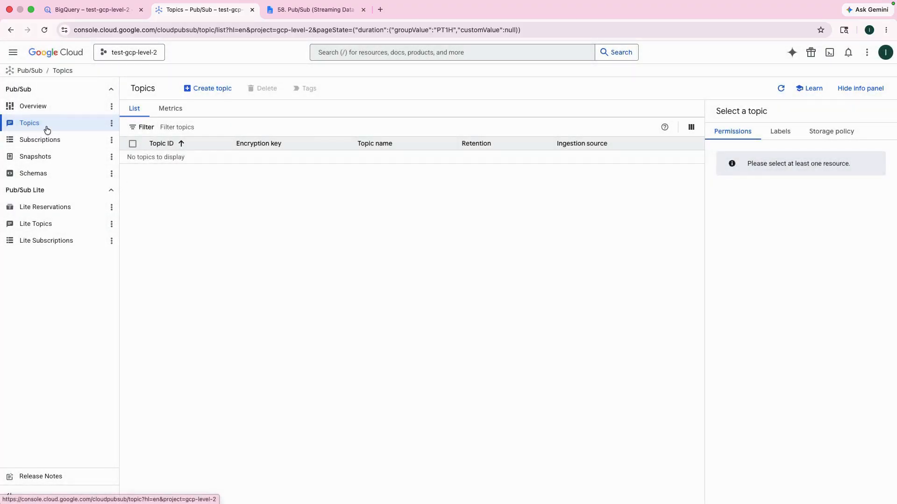
- Open the Create topic form and turn off the Add a default subscription option
click(193, 95)
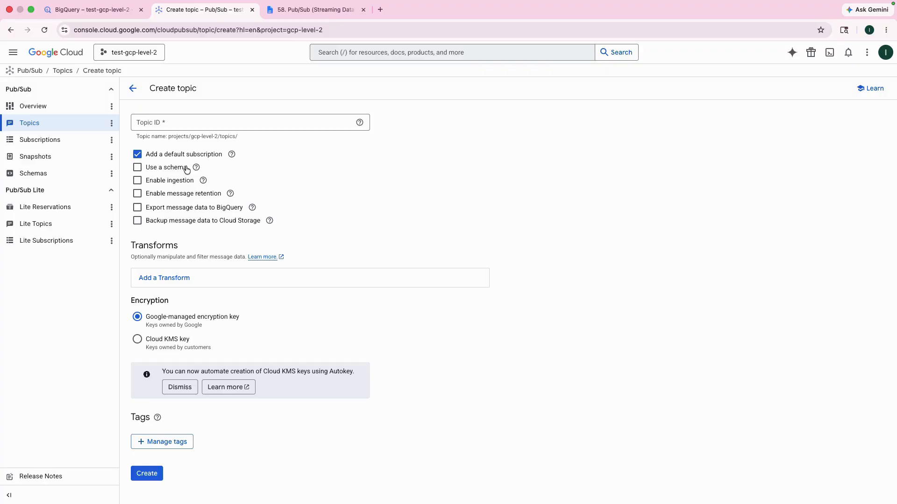
click(137, 154)
click(180, 125)
click(177, 132)
click(180, 124)
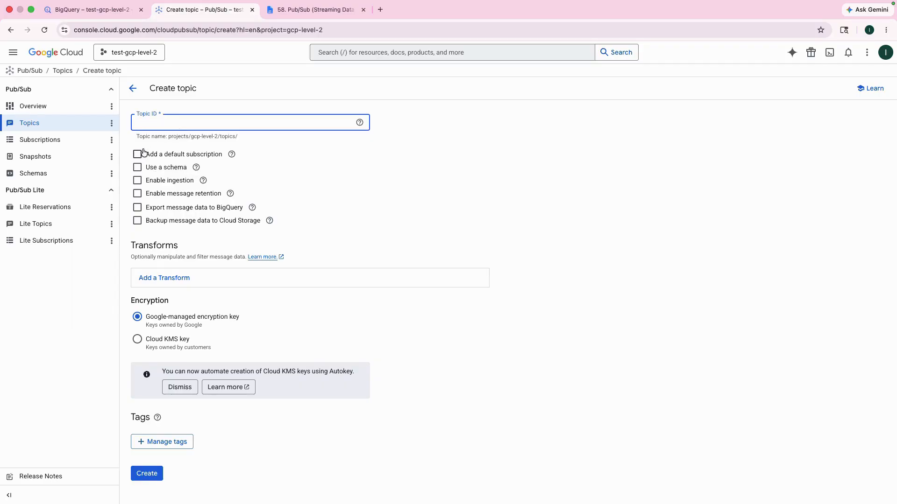
- Copy the topic ID live-sales-topic from the Step 2 instructions in the pipeline document
click(300, 11)
scroll(406, 260, down, 7)
scroll(377, 259, up, 3)
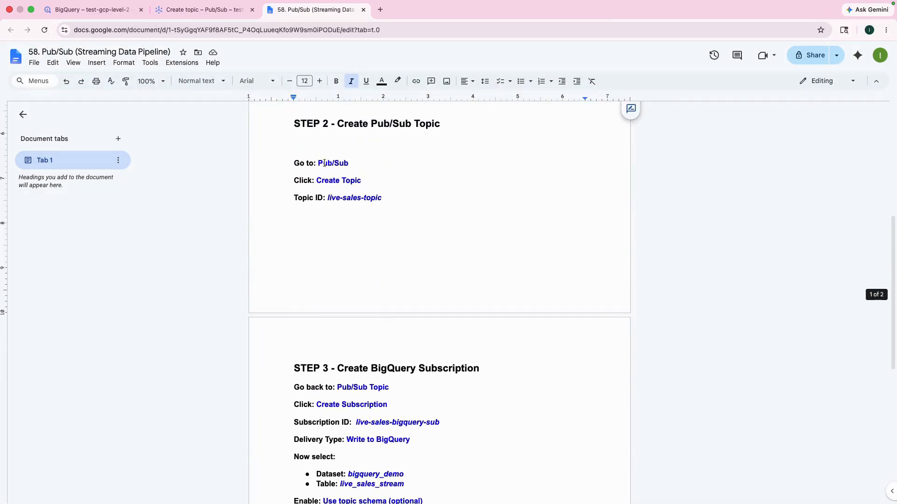
drag(327, 198, 390, 199)
key(super+c)
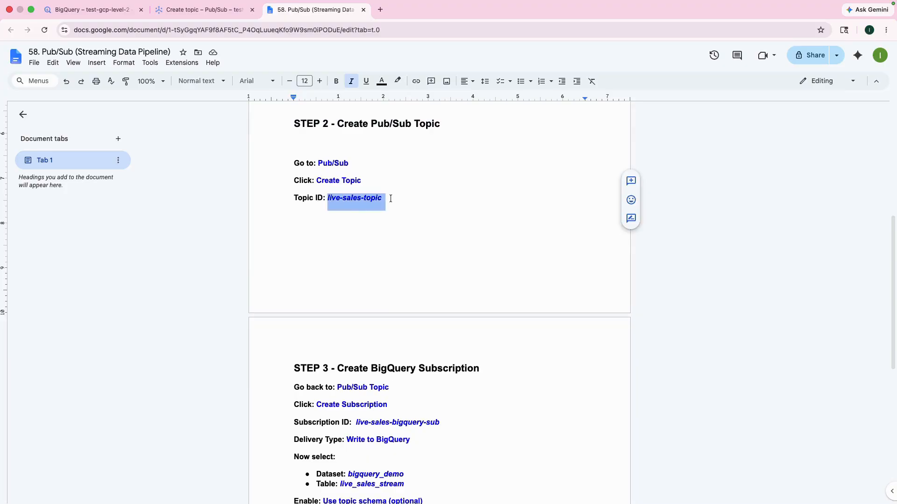
- Paste live-sales-topic as the Topic ID and create the topic
click(96, 14)
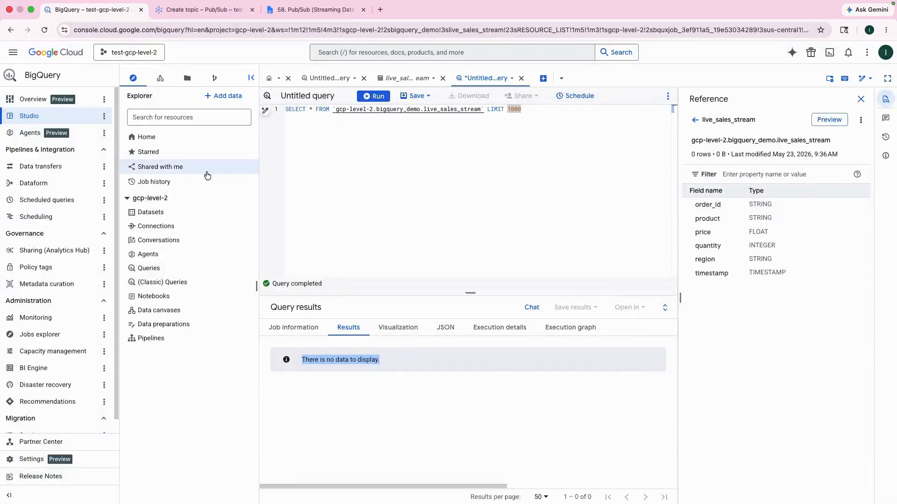
click(228, 17)
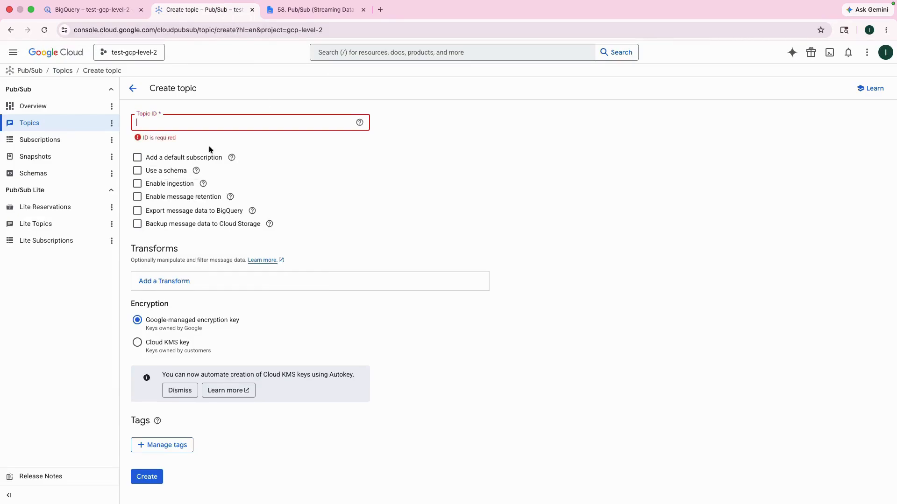
key(super+v)
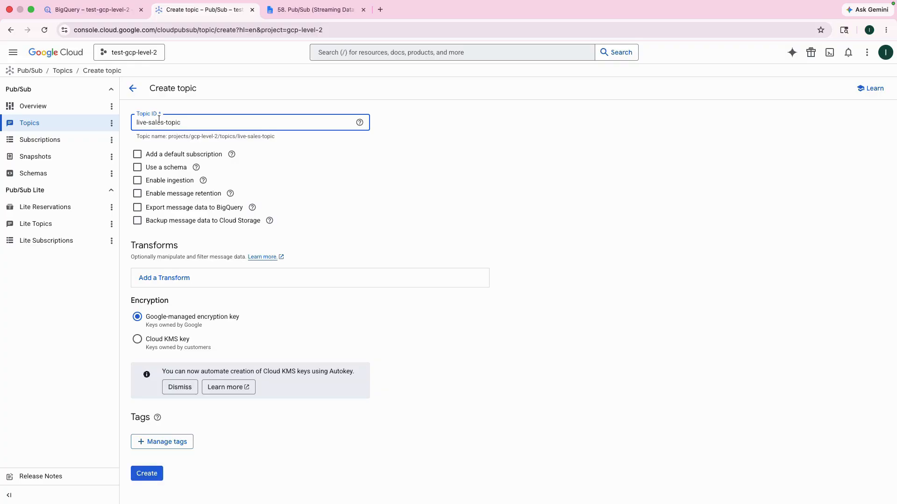
drag(183, 123, 134, 125)
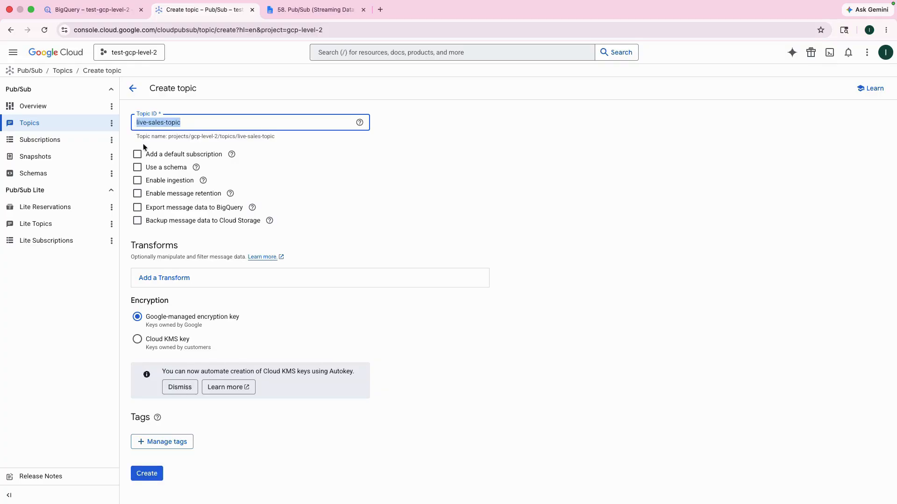
click(150, 479)
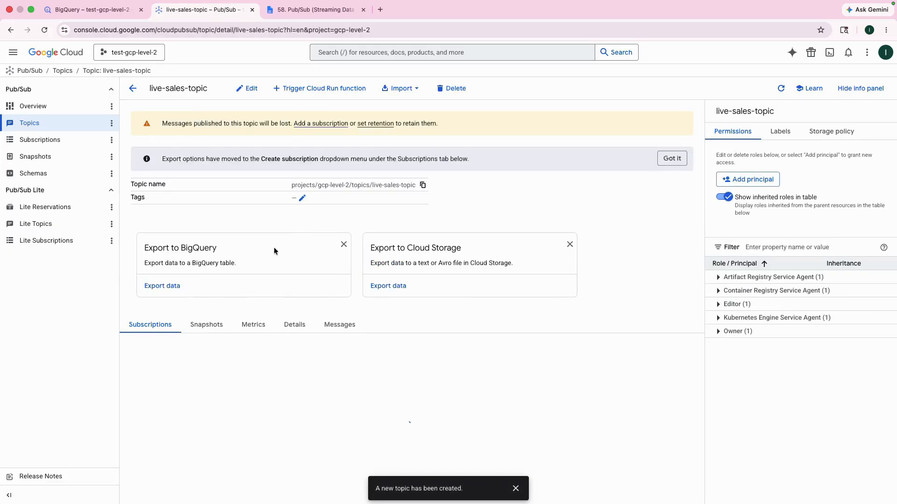
- Open the Create subscription form from the Pub/Sub subscriptions list
click(39, 139)
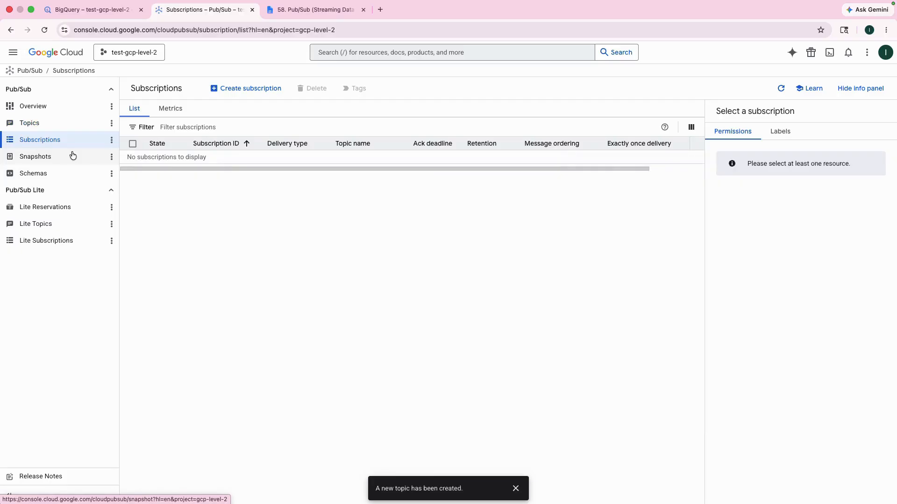
click(245, 89)
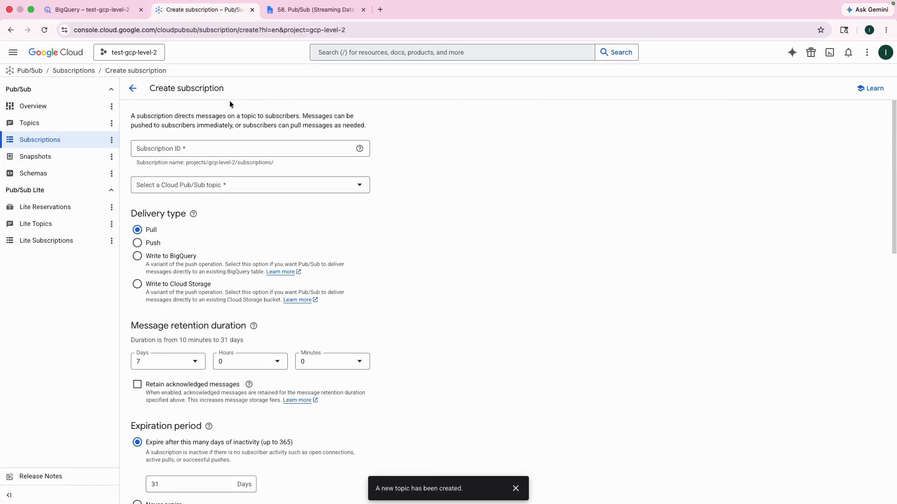
click(185, 151)
- Copy the subscription ID live-sales-bigquery-sub from the Step 3 instructions in the document
click(286, 14)
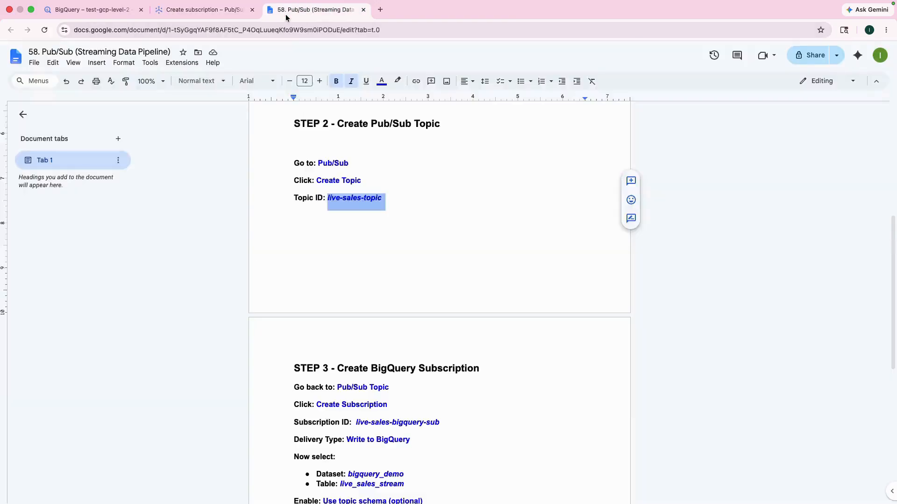
scroll(327, 317, down, 5)
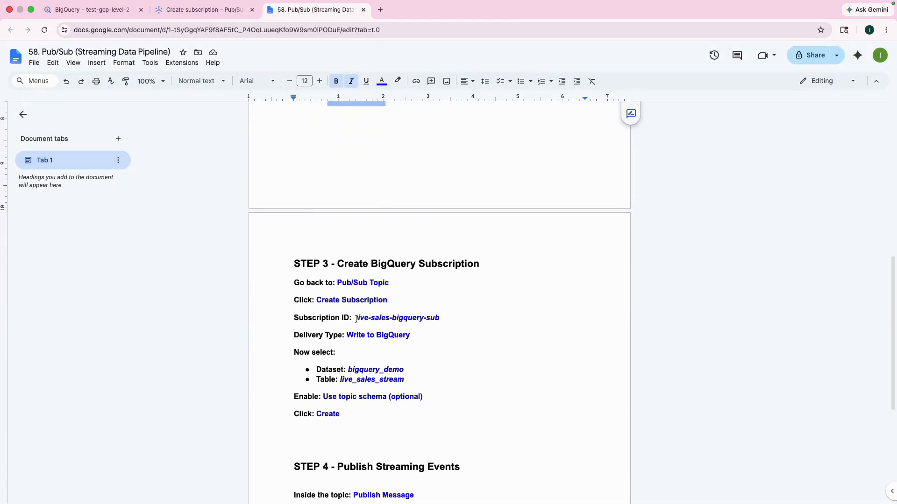
drag(356, 319, 442, 318)
key(super+c)
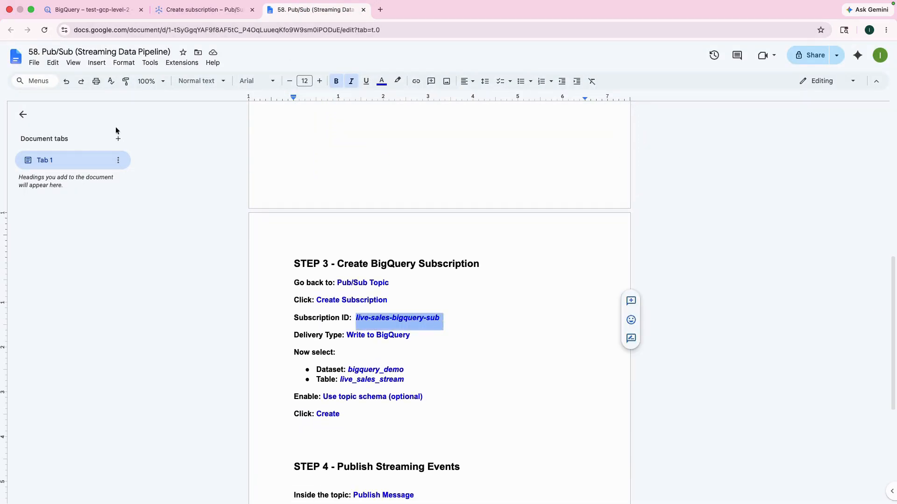
- Paste live-sales-bigquery-sub as the Subscription ID and select the live-sales-topic topic
click(191, 14)
key(super+v)
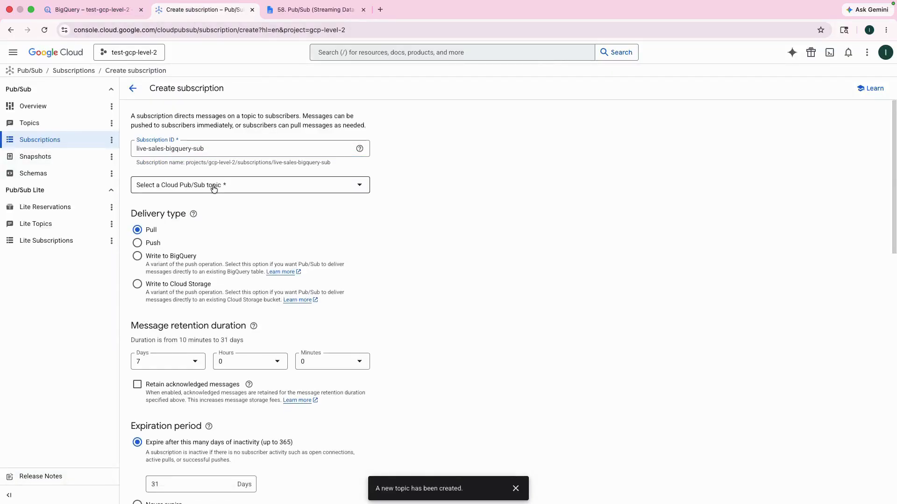
click(212, 187)
click(186, 233)
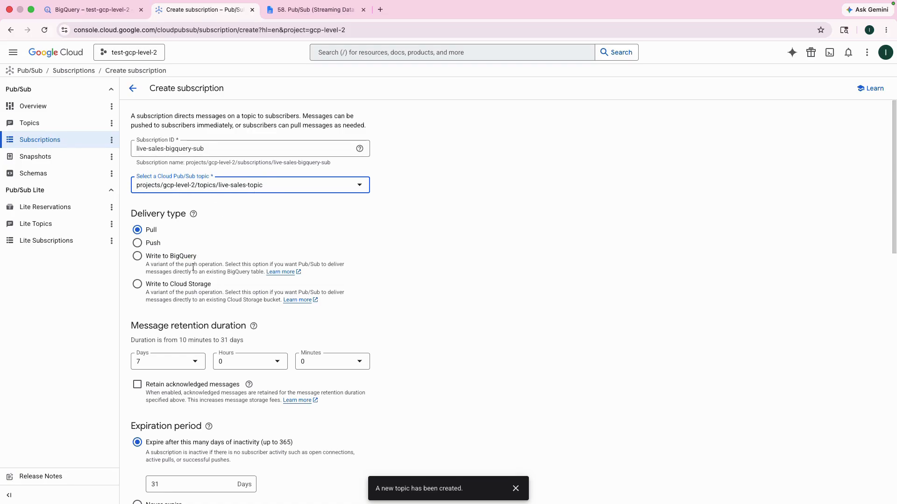
- Set the delivery type to Write to BigQuery and choose the bigquery_demo dataset
click(137, 256)
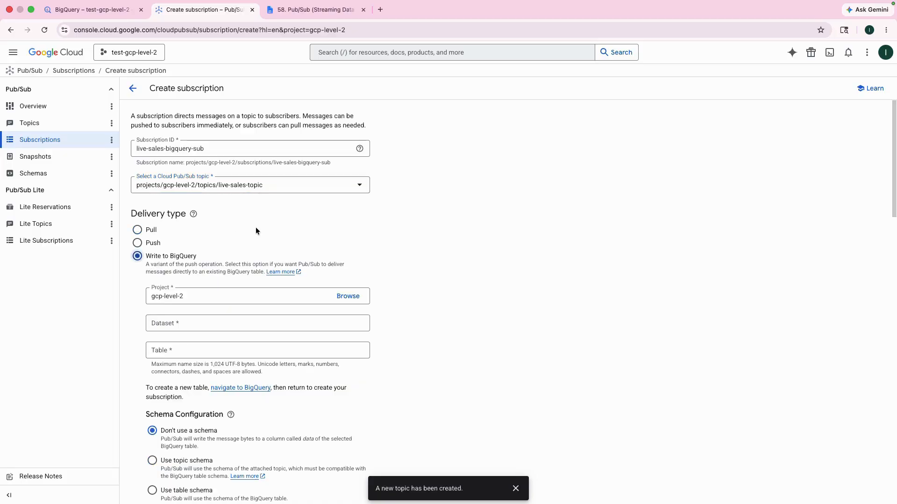
scroll(256, 233, down, 1)
click(184, 294)
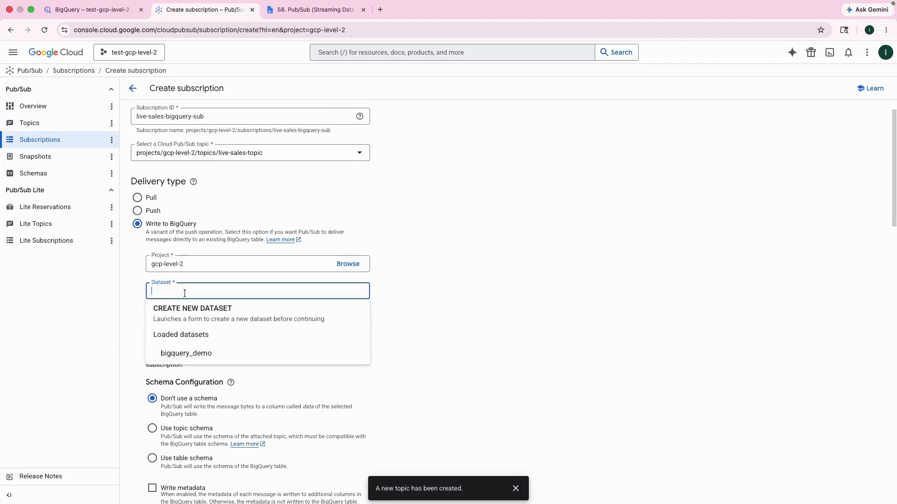
click(195, 353)
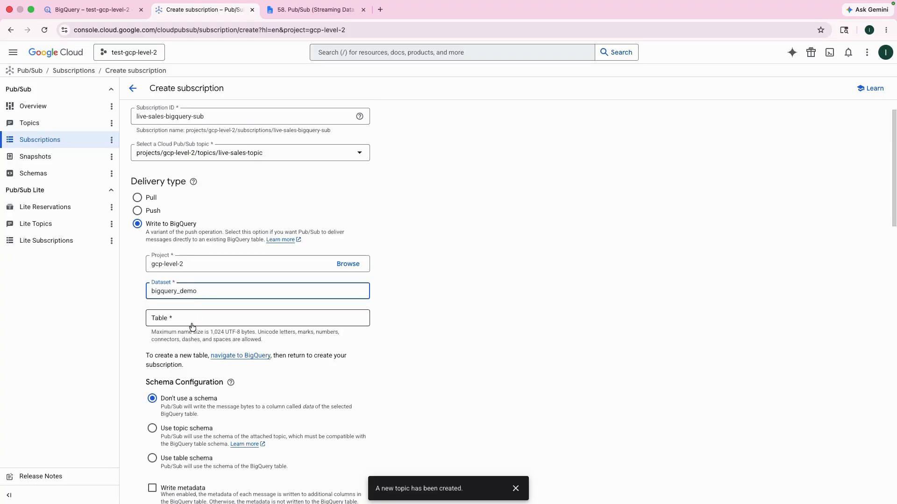
click(159, 317)
- Copy live_sales_stream from the document and paste it as the destination table
click(293, 10)
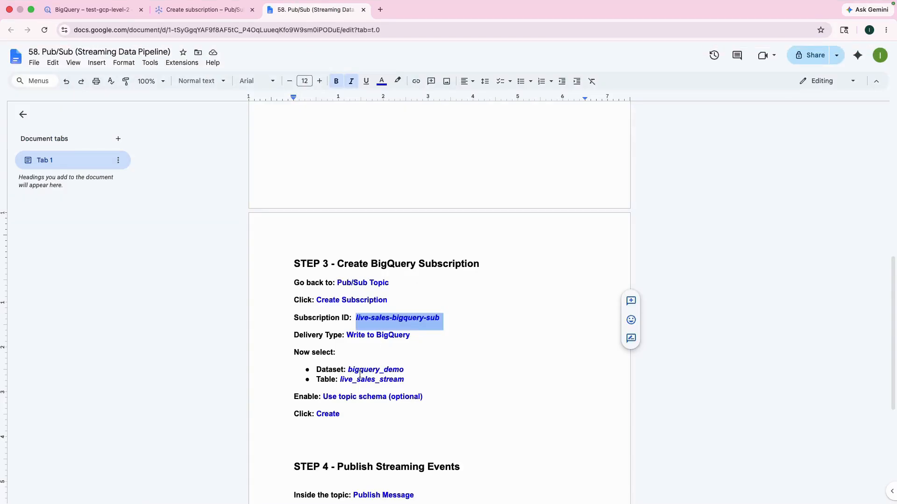
drag(340, 381, 403, 376)
key(super+c)
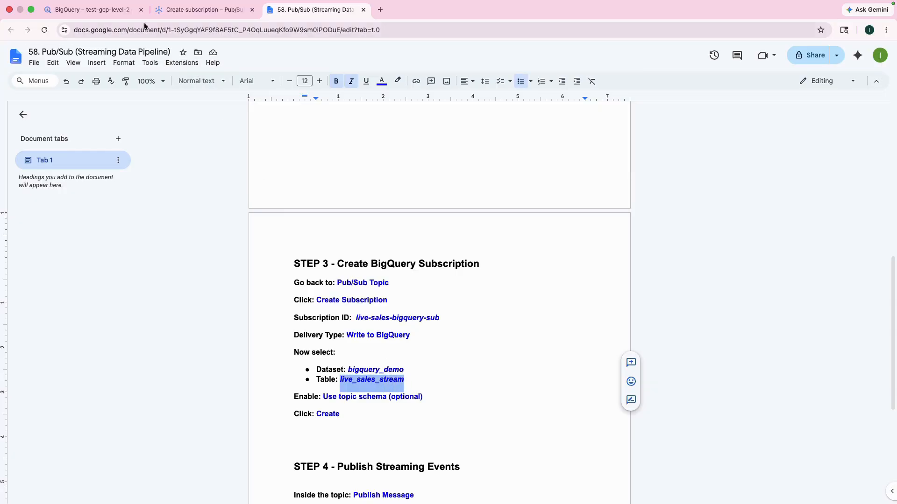
click(166, 10)
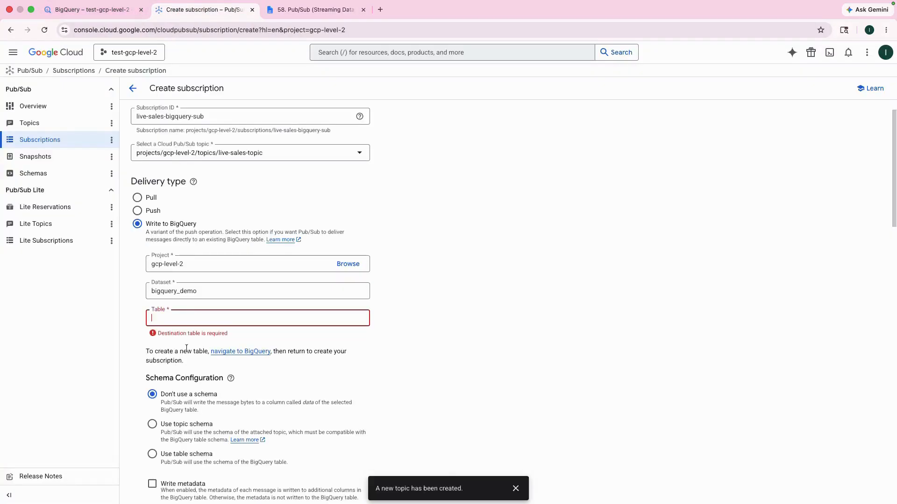
key(super+v)
scroll(241, 336, down, 1)
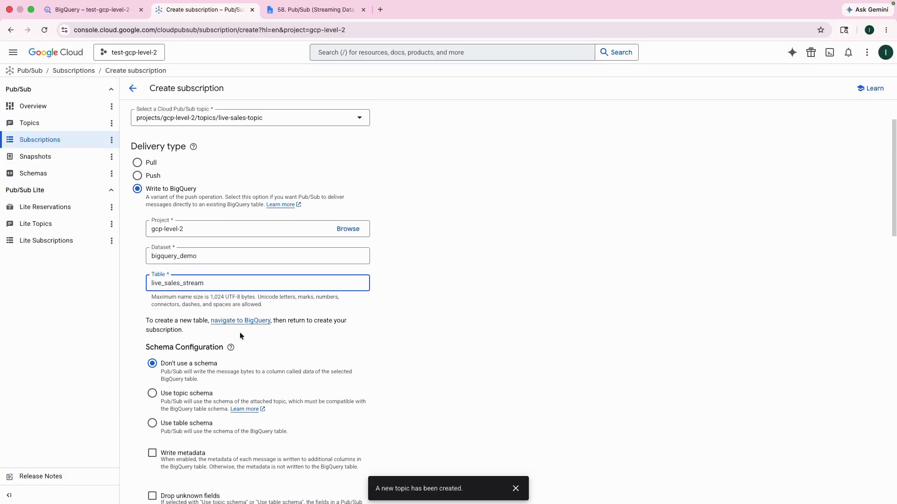
- Set the subscription's schema configuration to Use table schema
drag(150, 284, 202, 287)
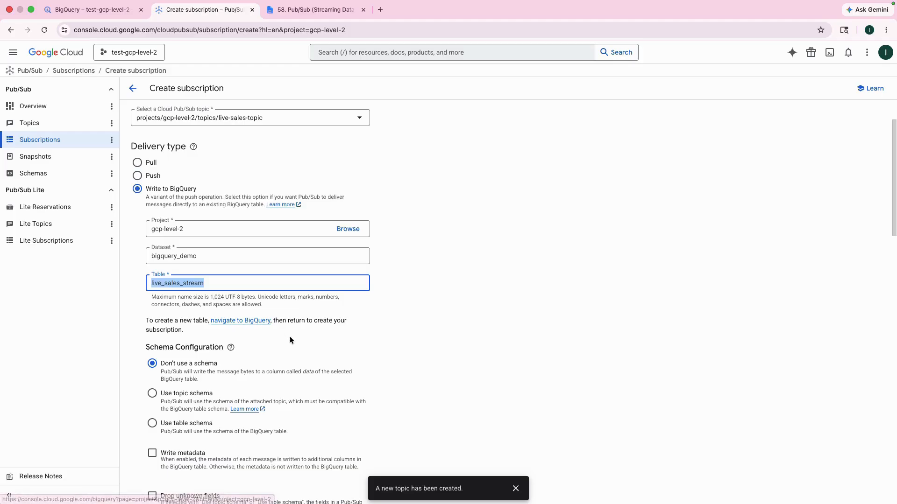
scroll(297, 341, down, 5)
click(152, 216)
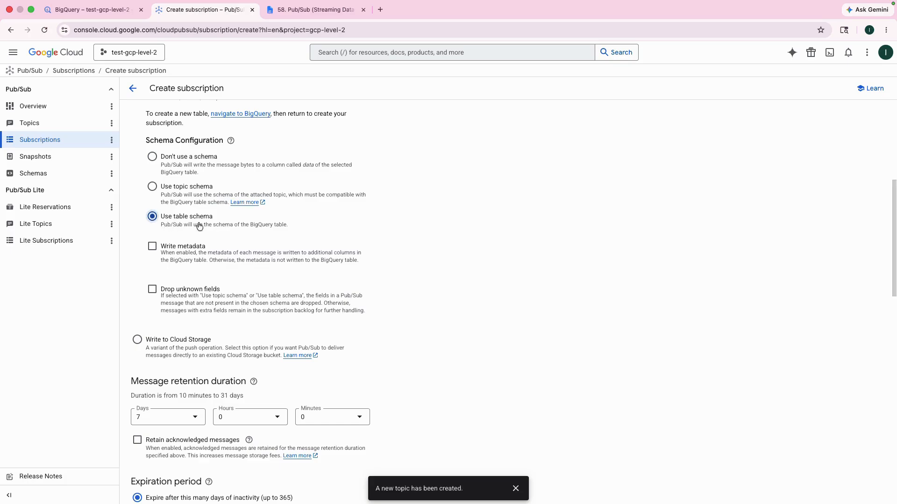
- Review the remaining subscription settings, from message retention down to the create option
scroll(263, 279, down, 3)
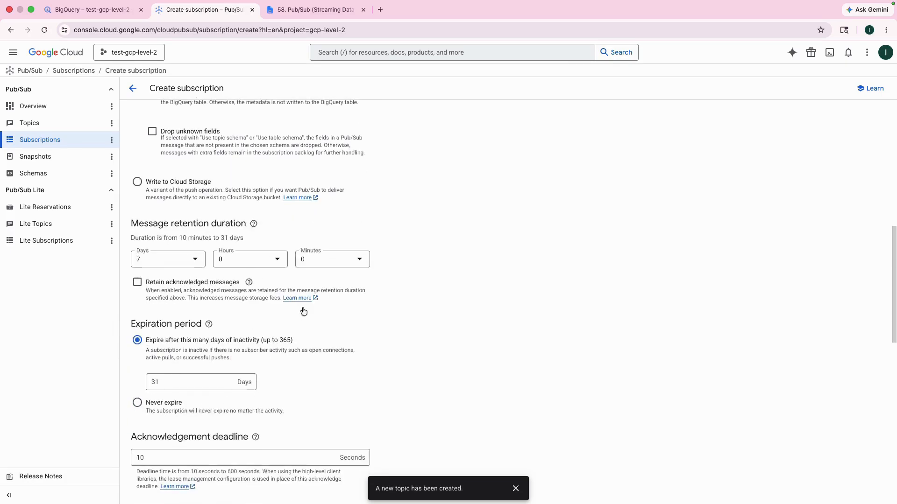
drag(139, 224, 229, 225)
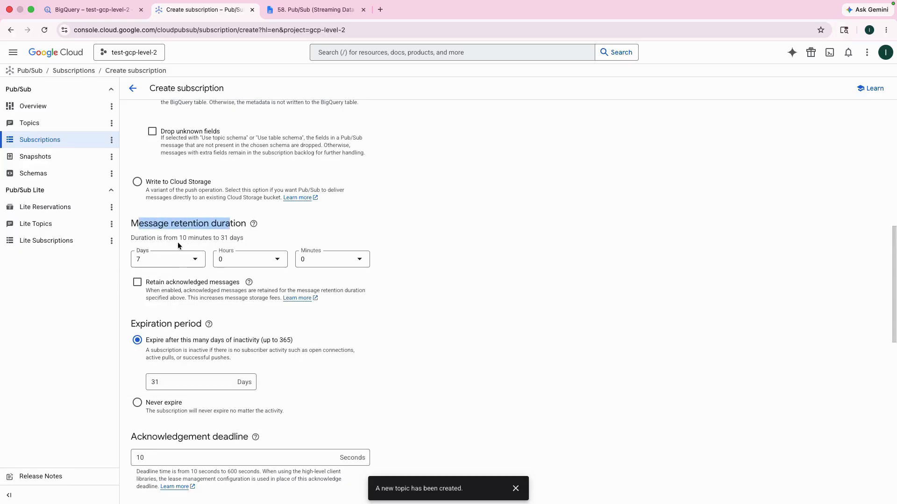
scroll(272, 363, down, 4)
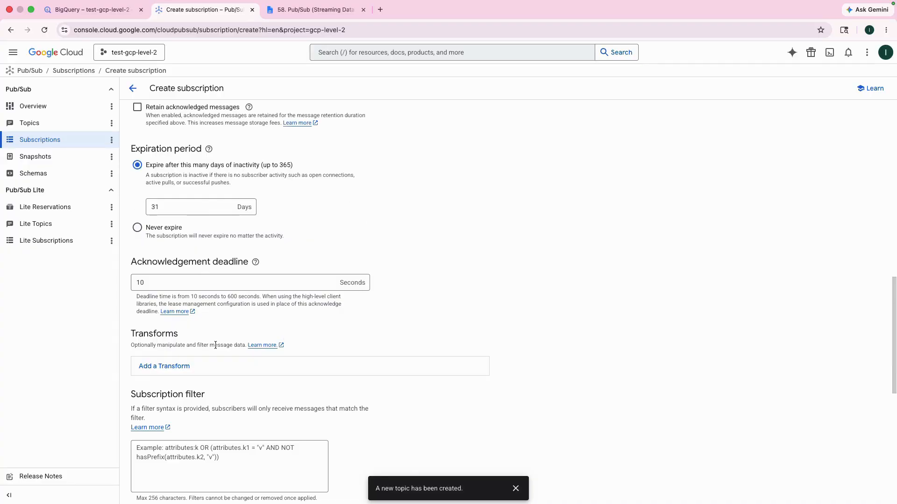
scroll(215, 343, down, 3)
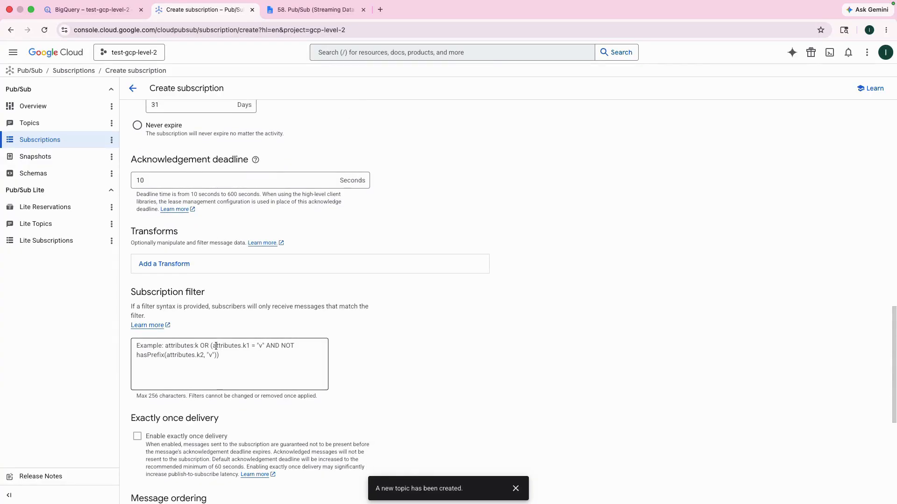
scroll(216, 346, down, 5)
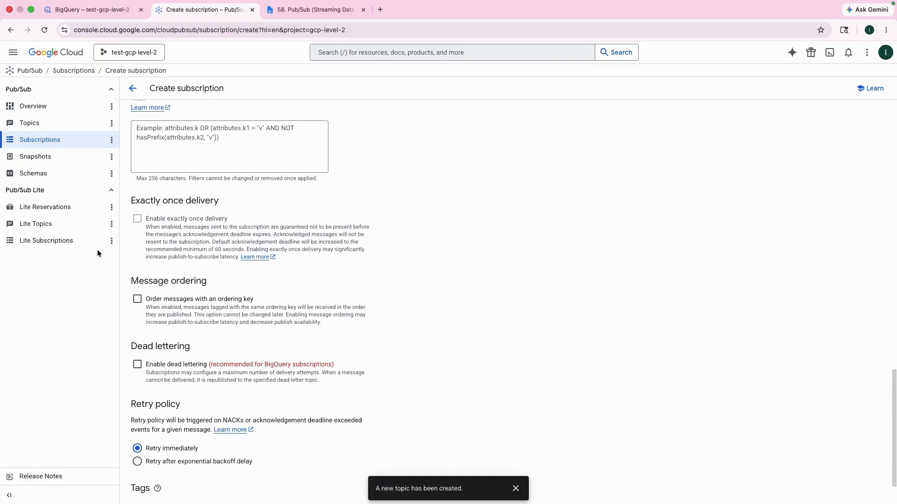
scroll(253, 332, down, 2)
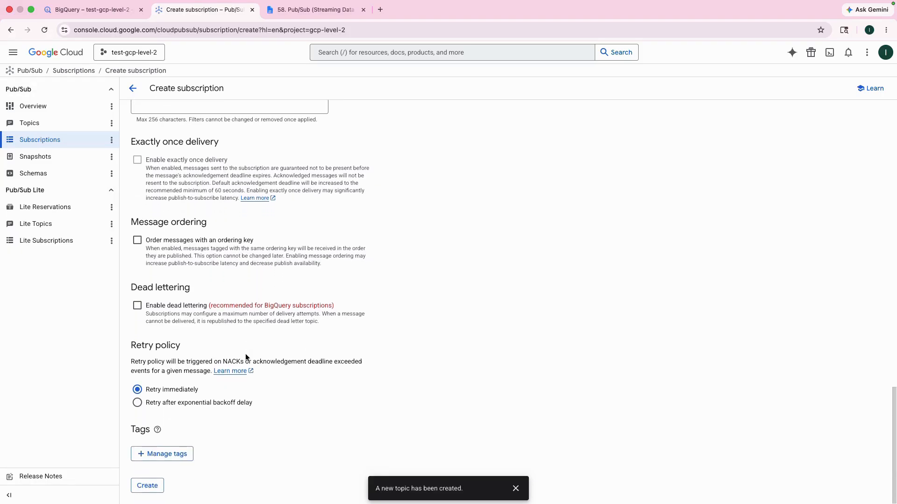
- Create the BigQuery subscription live-sales-bigquery-sub with the configured settings
scroll(281, 351, up, 1)
scroll(259, 341, up, 12)
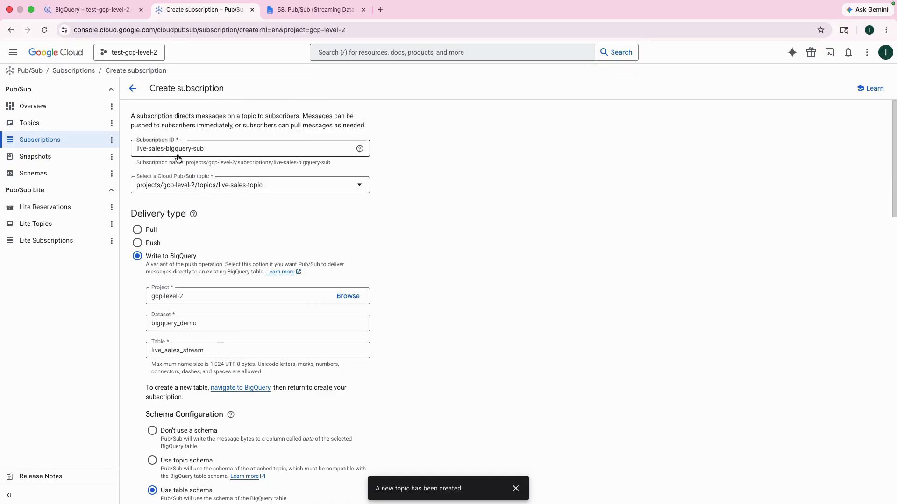
click(159, 149)
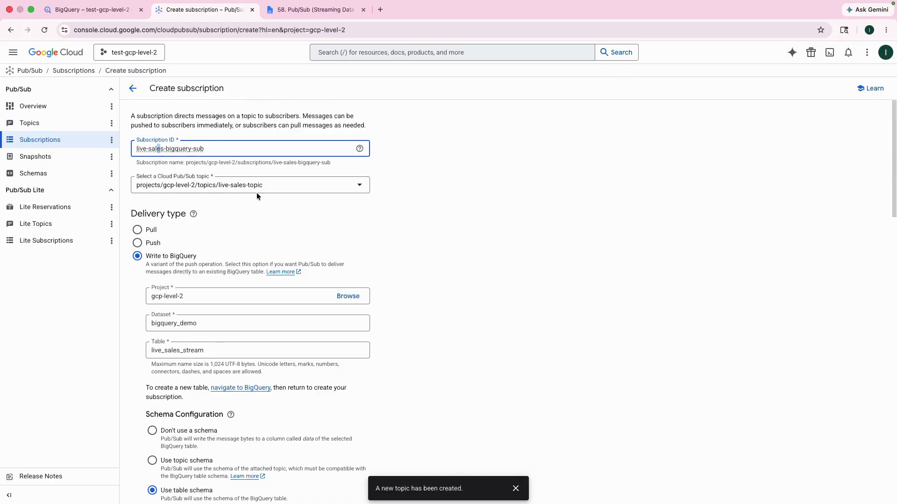
scroll(236, 294, down, 1)
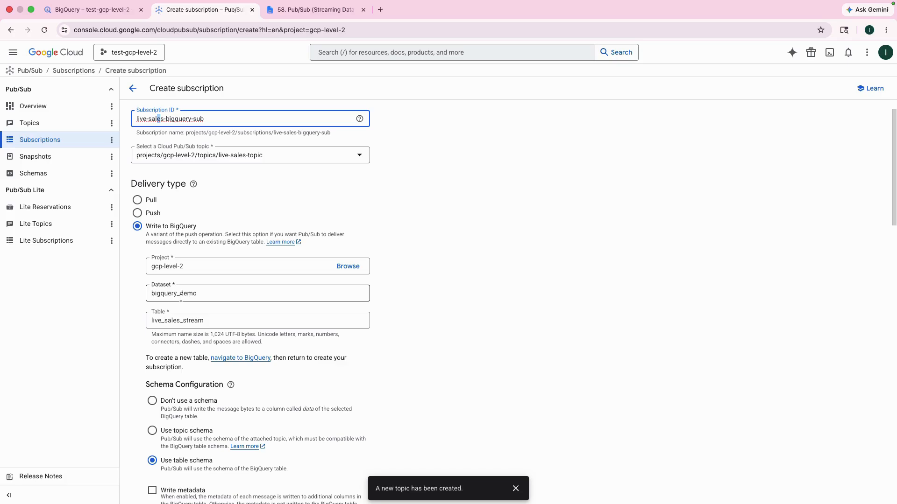
scroll(192, 365, down, 20)
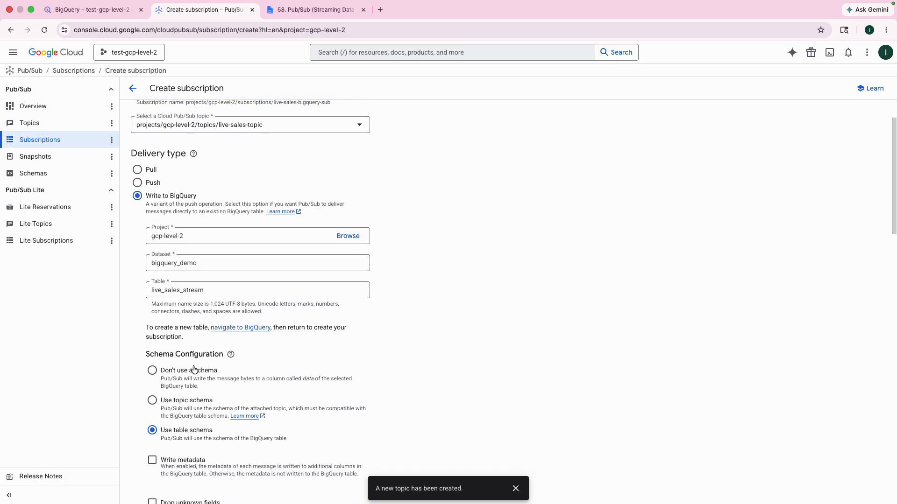
click(146, 486)
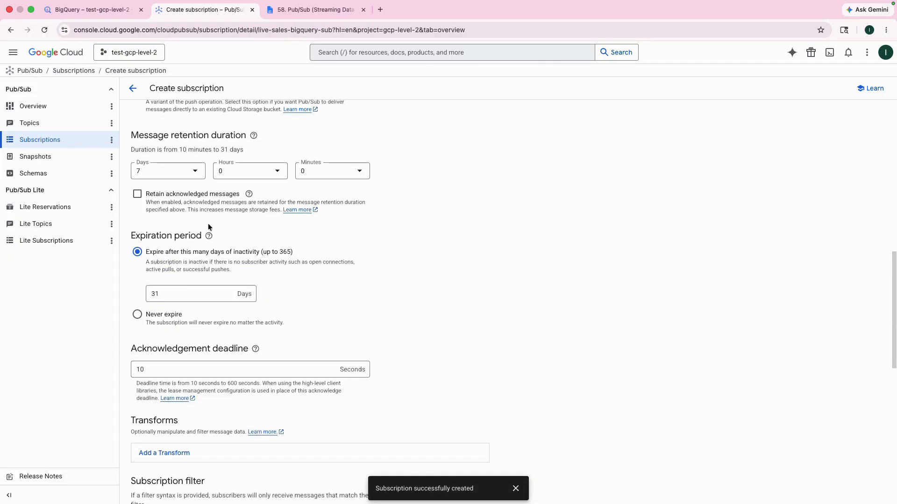
- Open the live-sales-topic topic and start publishing a message from its Messages tab, focusing the message body
click(40, 139)
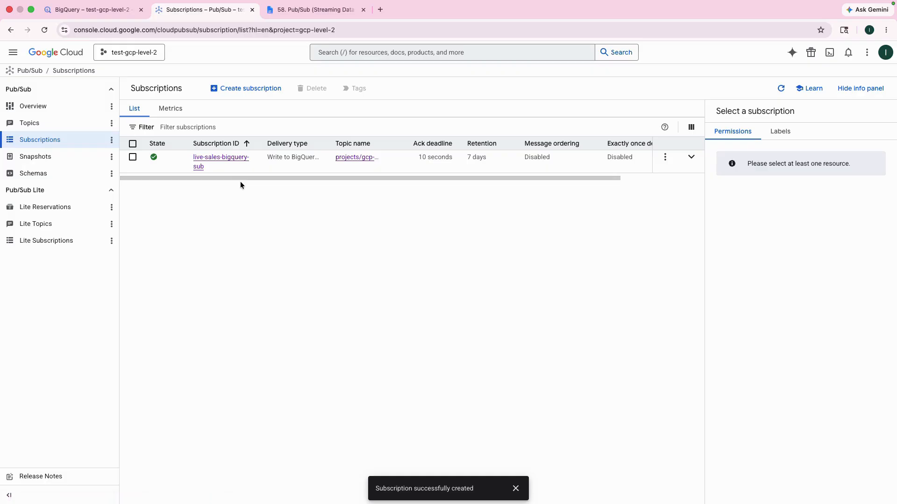
click(26, 123)
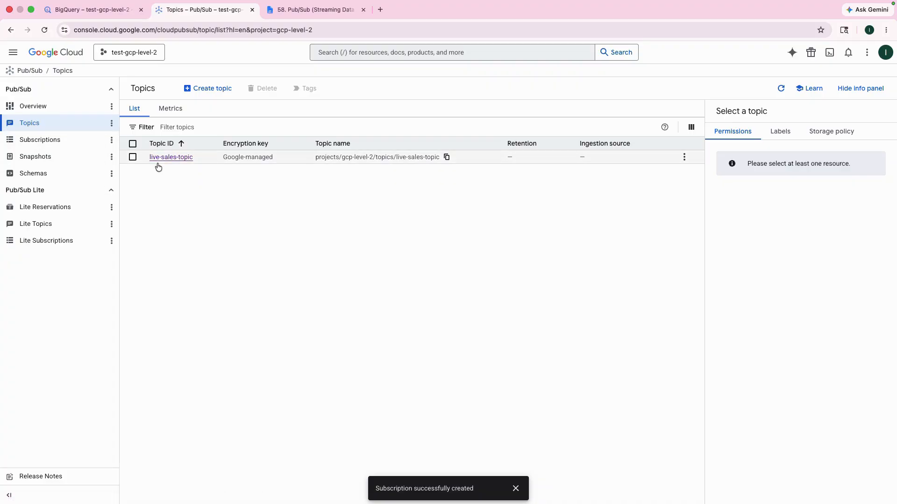
click(43, 140)
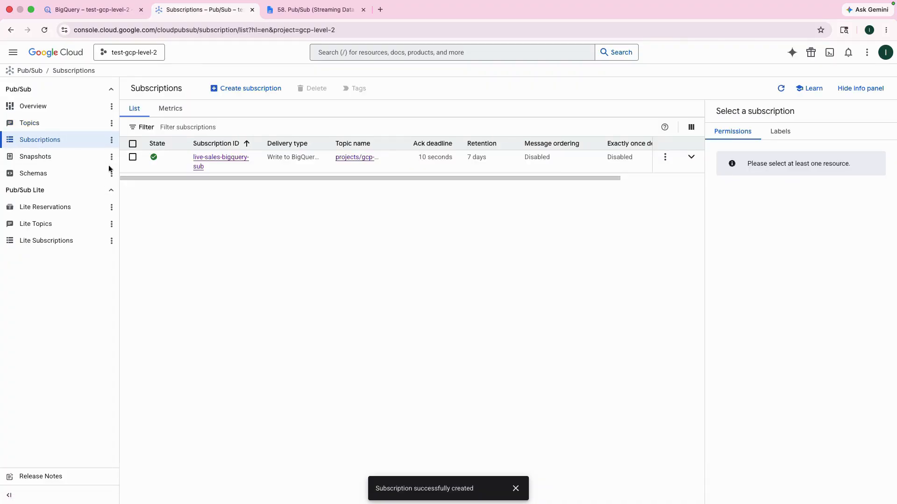
click(44, 124)
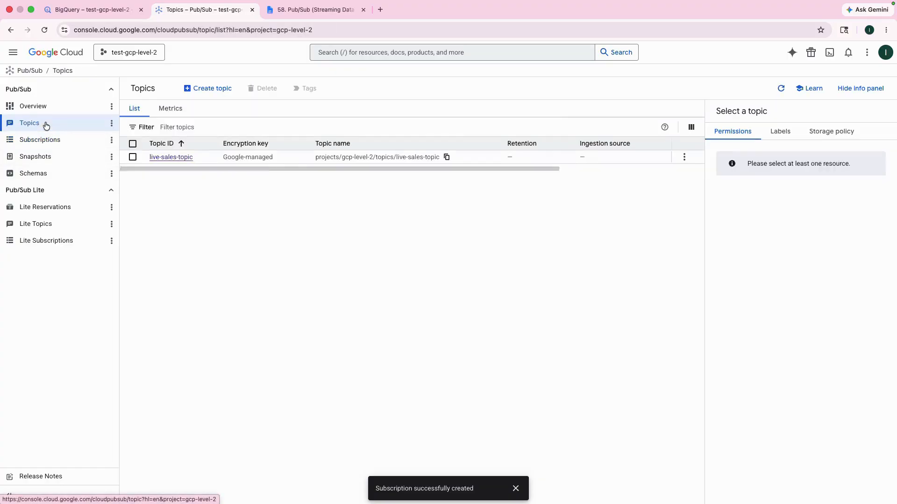
click(160, 157)
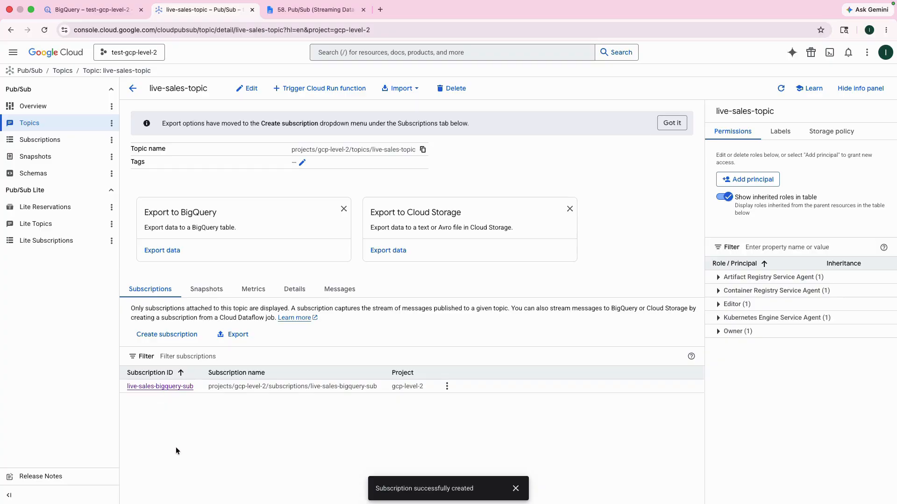
click(515, 488)
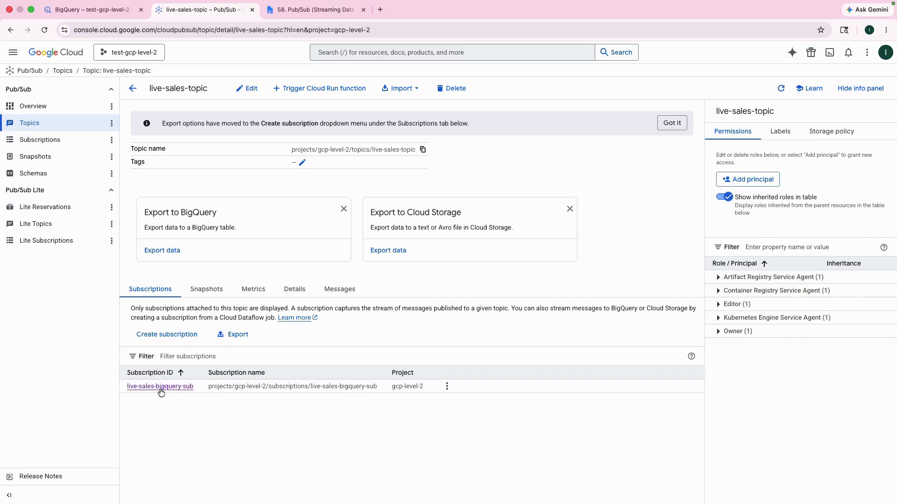
click(340, 298)
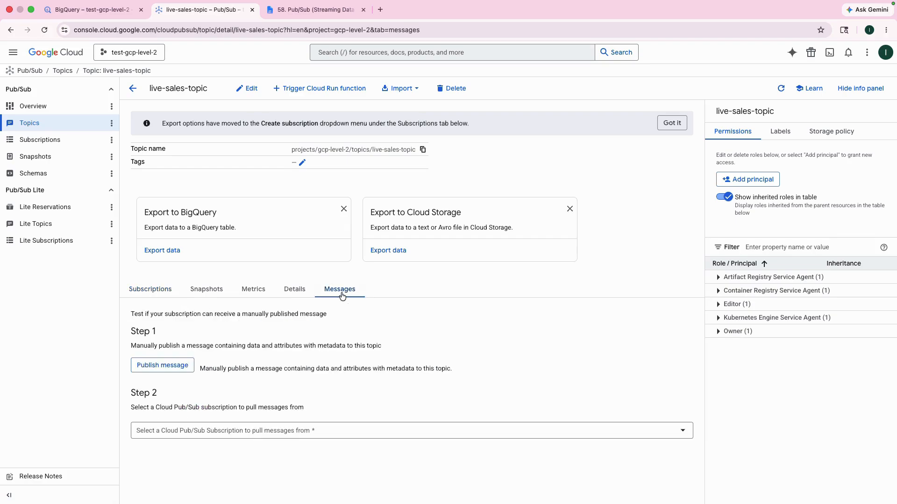
click(177, 366)
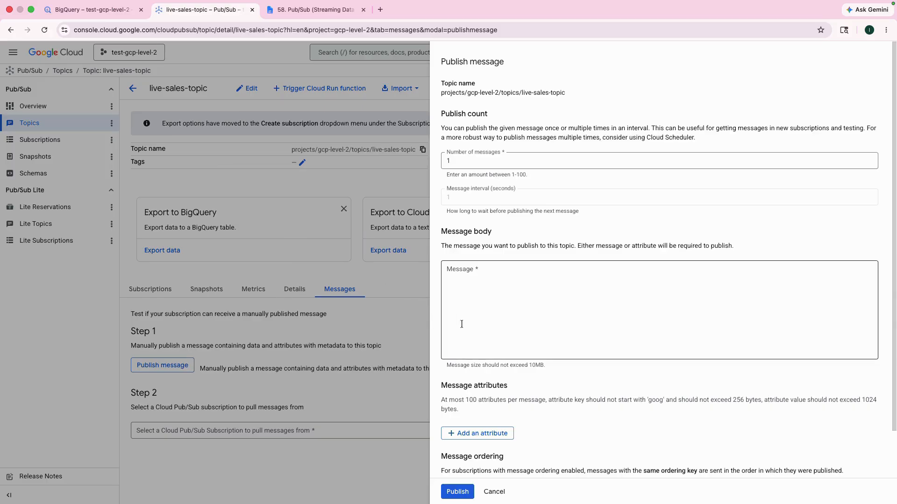
click(487, 304)
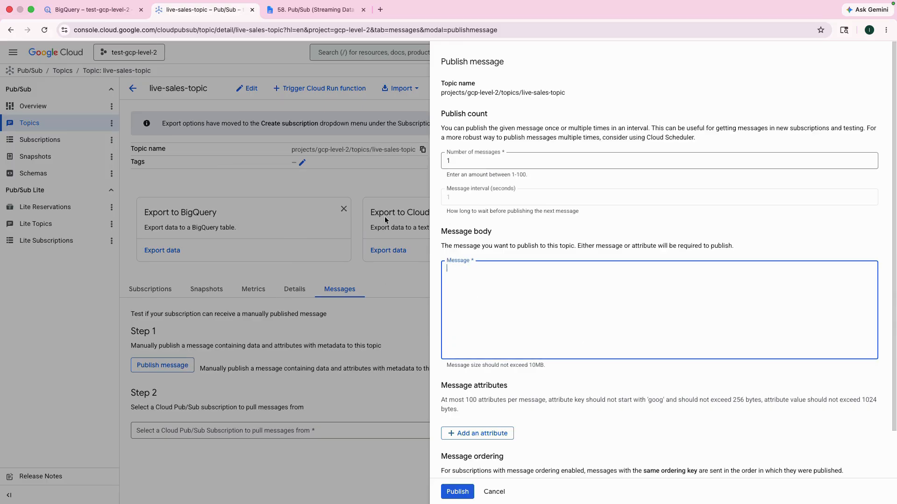
click(276, 10)
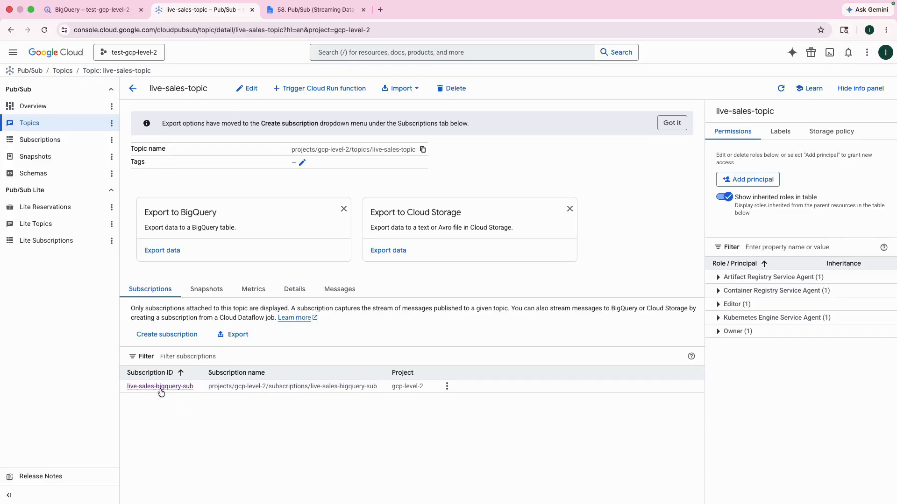
click(340, 299)
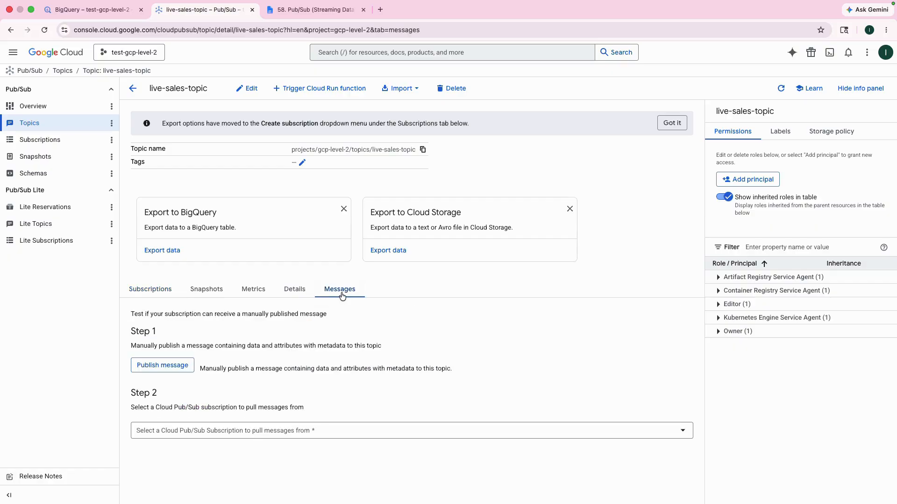
click(176, 366)
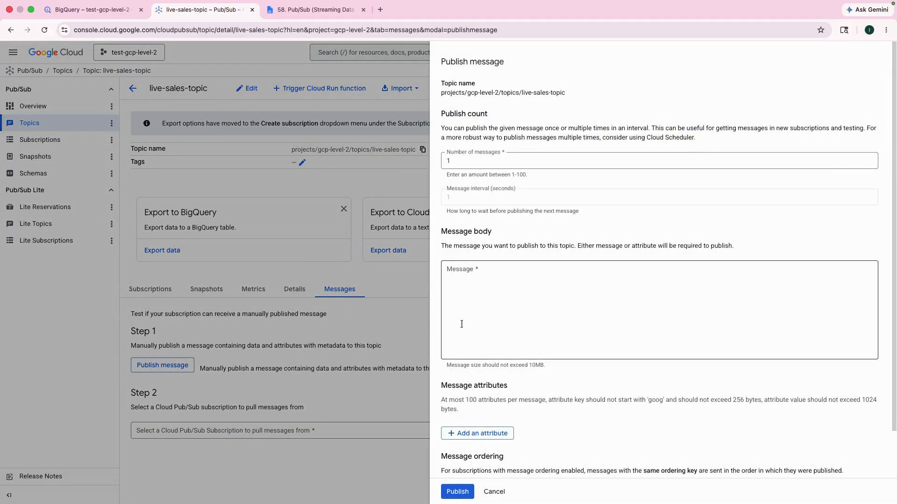
click(487, 304)
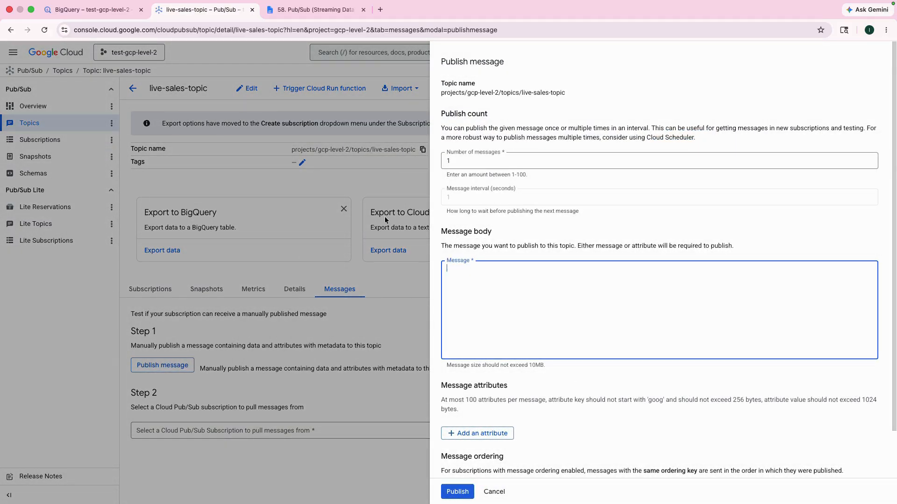
- Switch to the instructions document and copy the sample order JSON under Step 4
click(275, 9)
click(316, 9)
scroll(422, 445, down, 10)
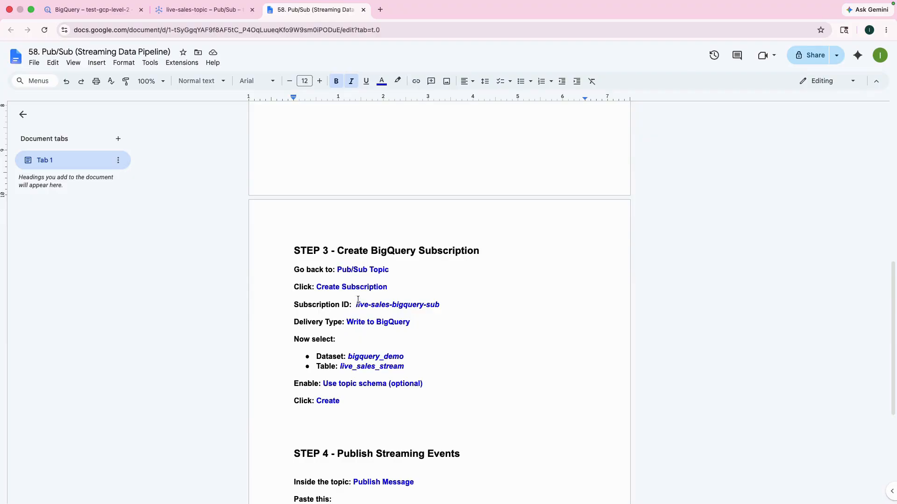
scroll(358, 299, down, 4)
drag(294, 329, 302, 398)
key(super+c)
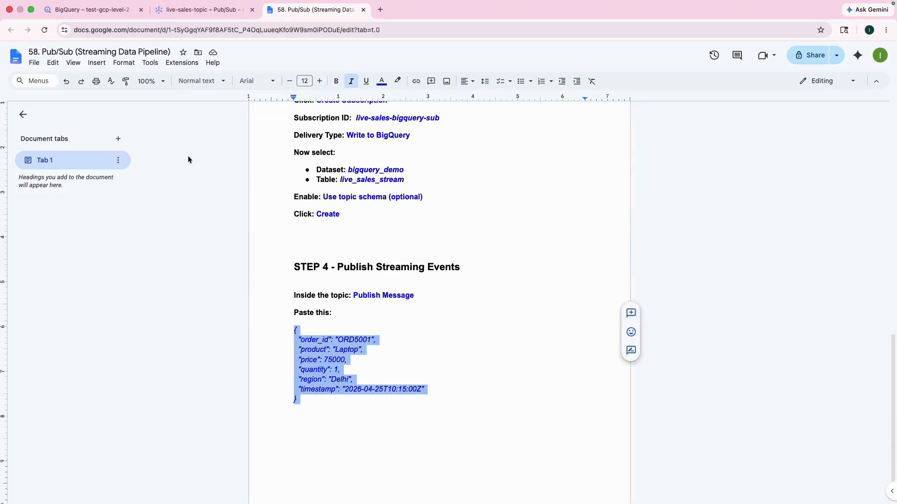
- Paste the sample order JSON into the publish dialog's message body
click(89, 10)
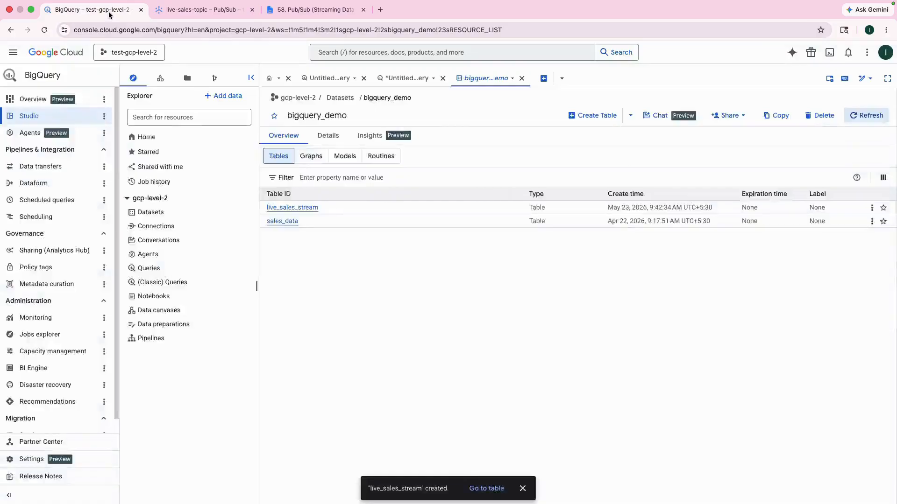
click(219, 9)
click(534, 330)
key(super+v)
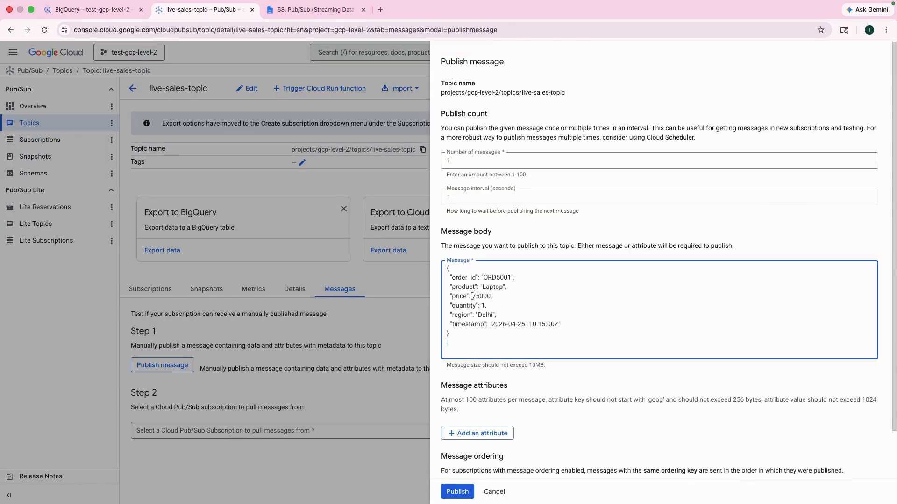
- Open the live_sales_stream table in the bigquery_demo dataset and view its schema
click(94, 10)
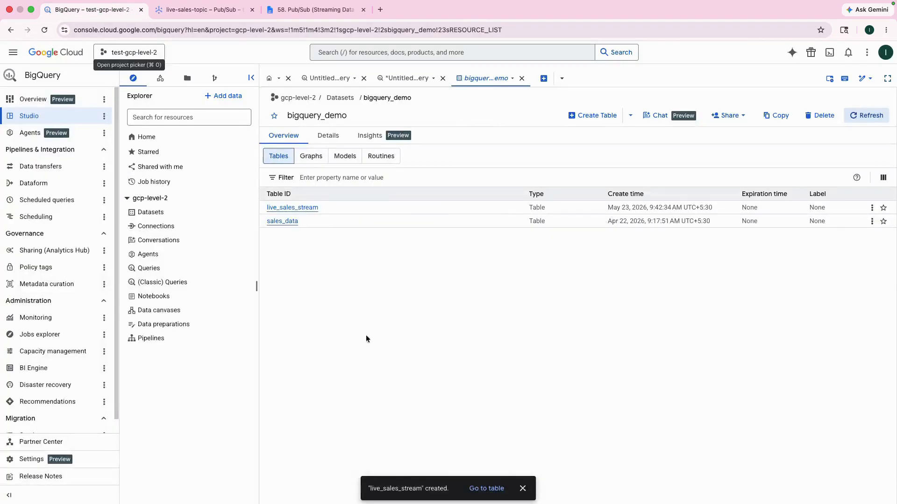
click(302, 208)
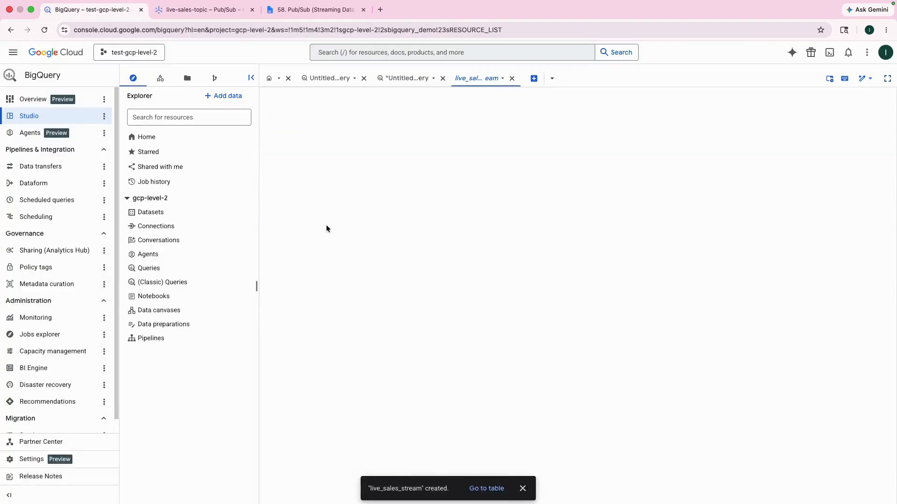
click(523, 489)
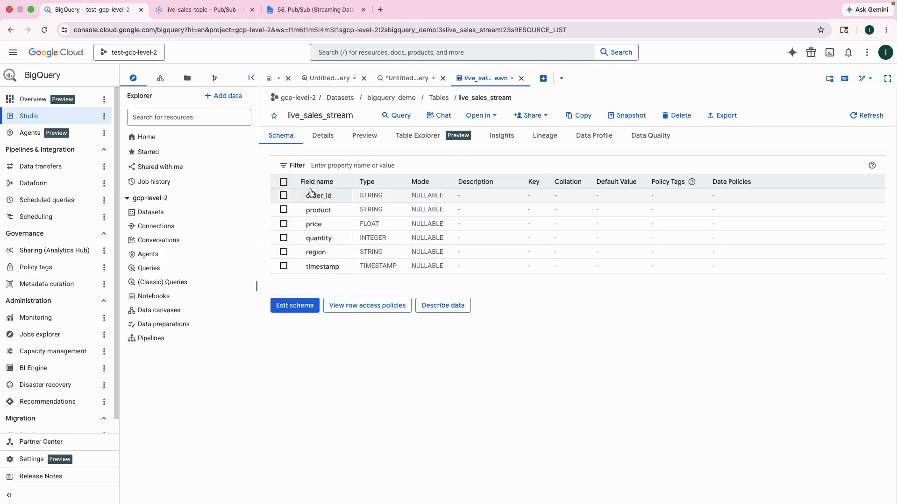
click(313, 9)
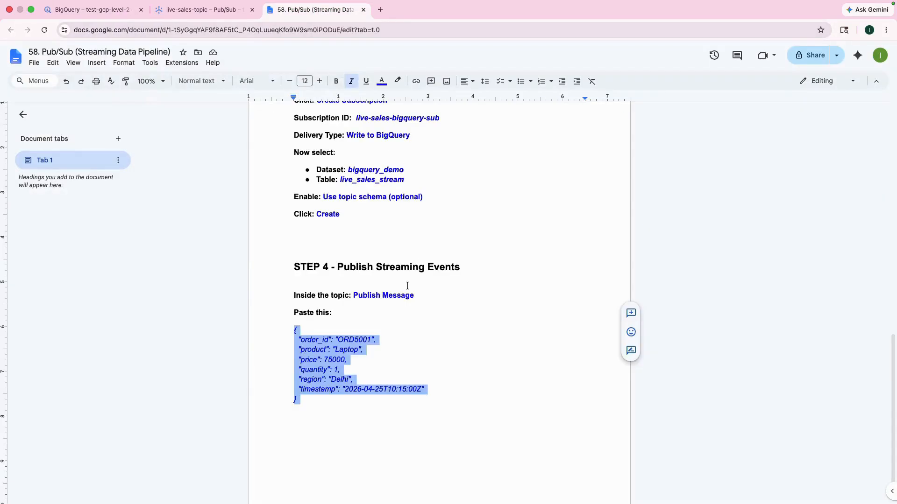
click(204, 6)
click(206, 161)
click(206, 23)
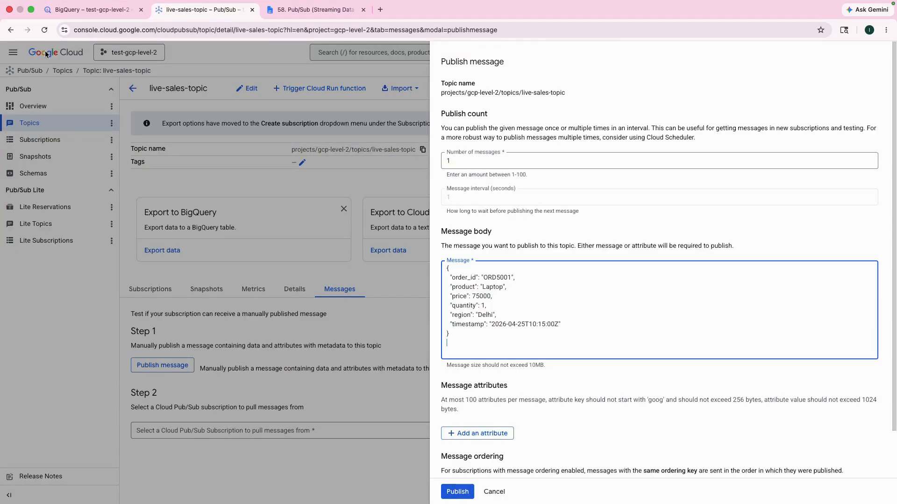
click(103, 17)
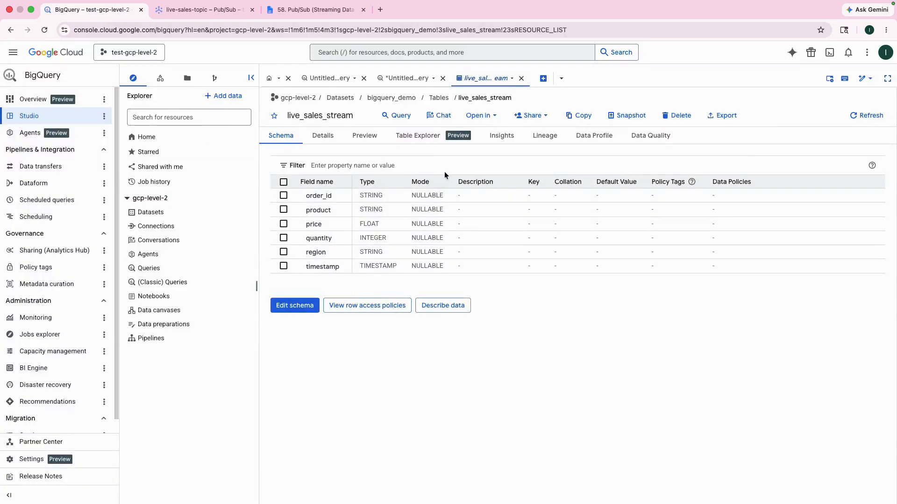
- Query all rows of live_sales_stream with SELECT * ... LIMIT 1000 and run it
click(396, 116)
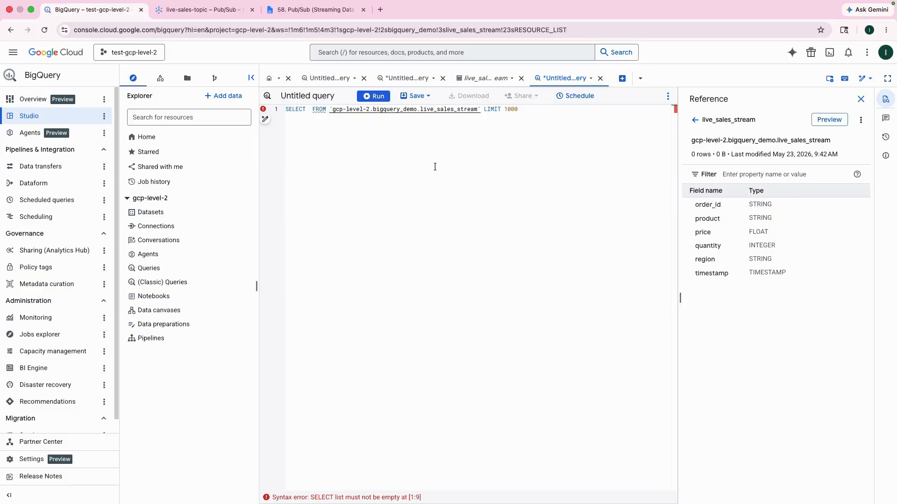
text(*)
key(super+Return)
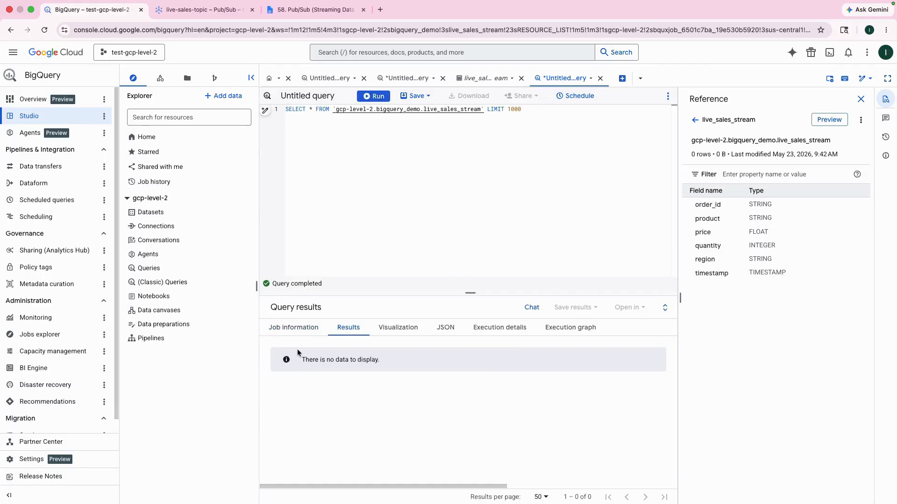
drag(299, 359, 395, 362)
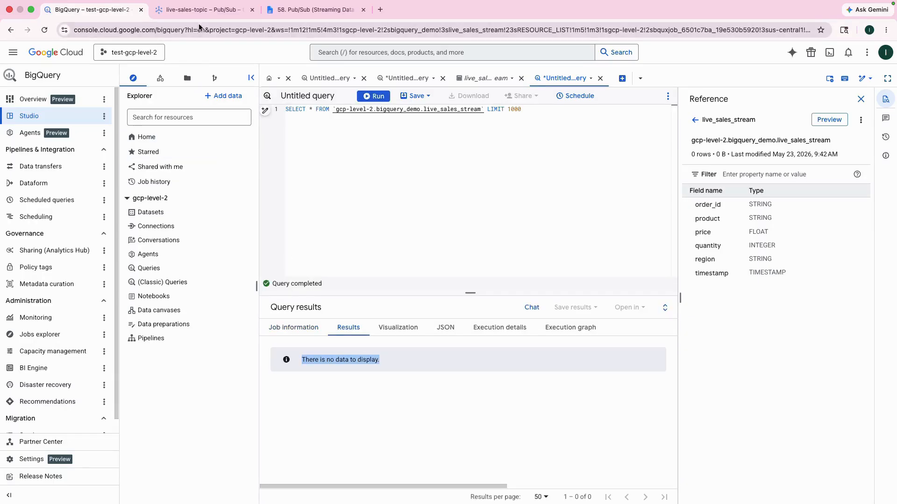
- Publish the pasted order message to live-sales-topic
click(208, 10)
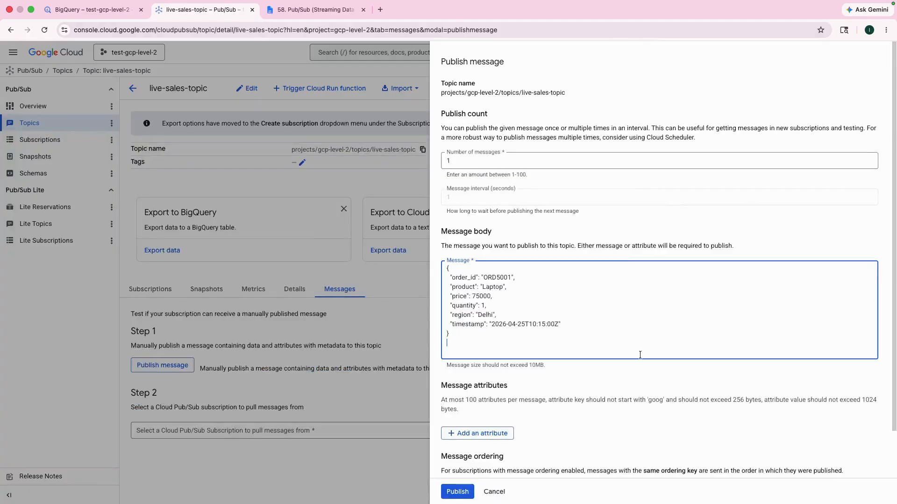
click(458, 491)
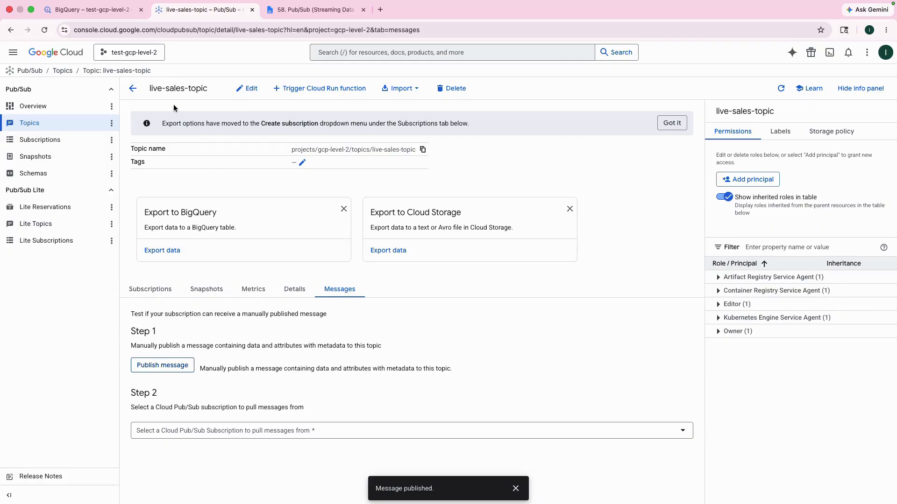
- Rerun the SELECT * query on live_sales_stream to check for the streamed row
click(106, 14)
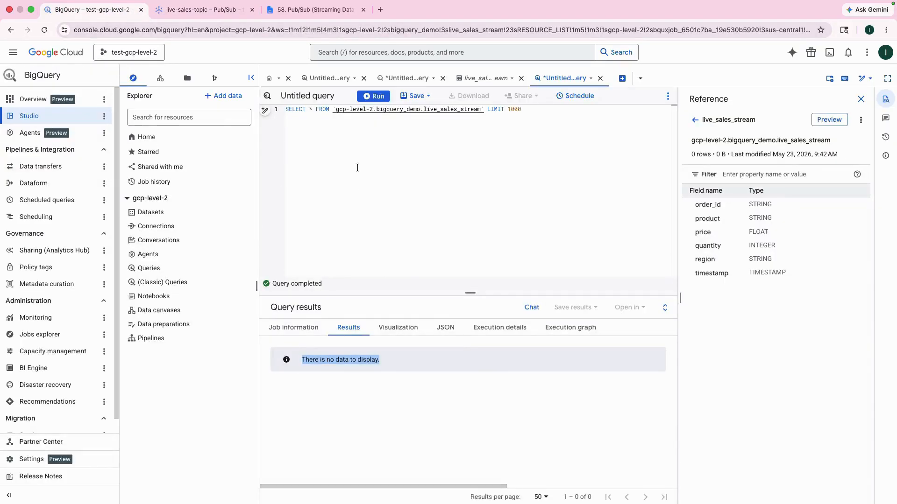
click(374, 99)
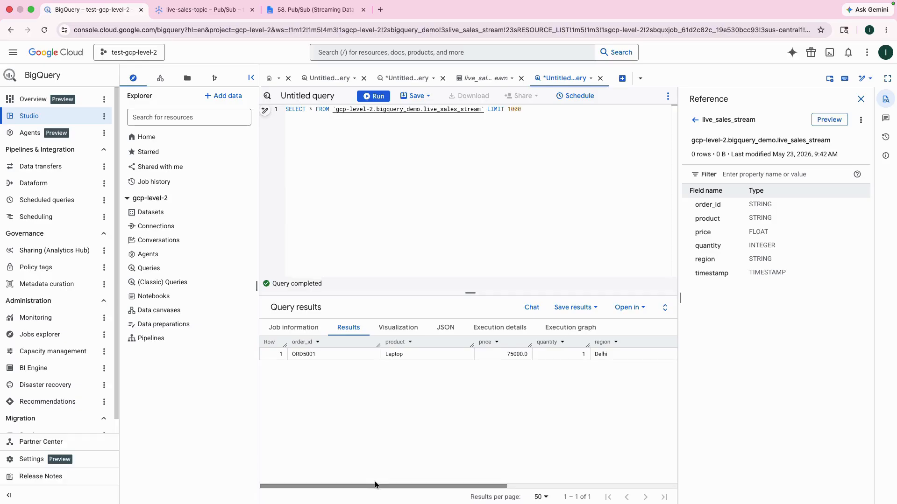
drag(398, 488, 352, 488)
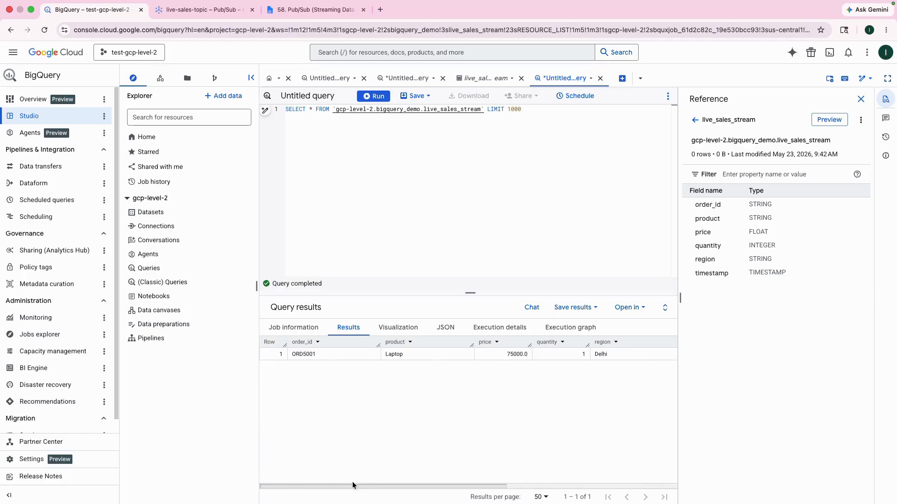
click(229, 18)
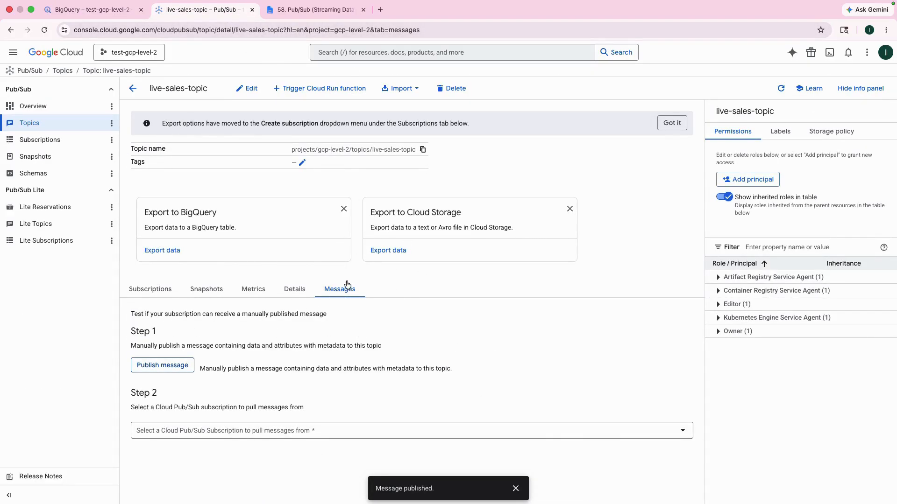
click(162, 365)
click(493, 279)
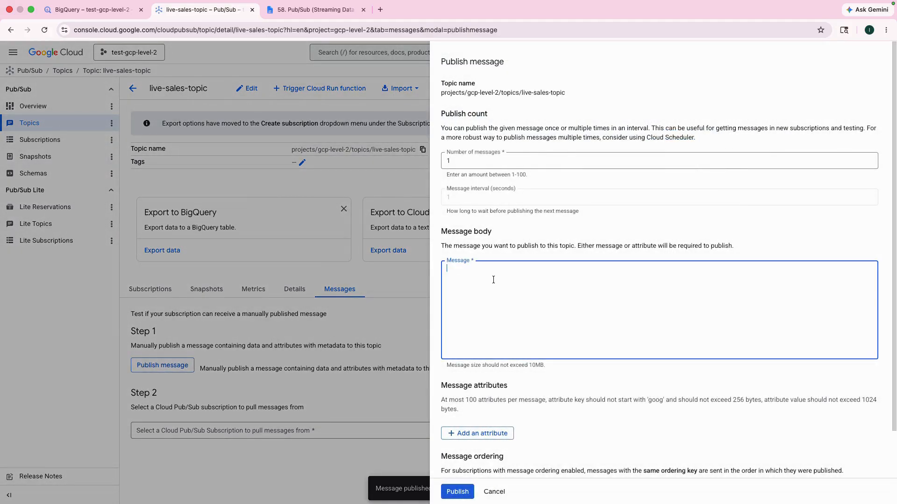
key(super+v)
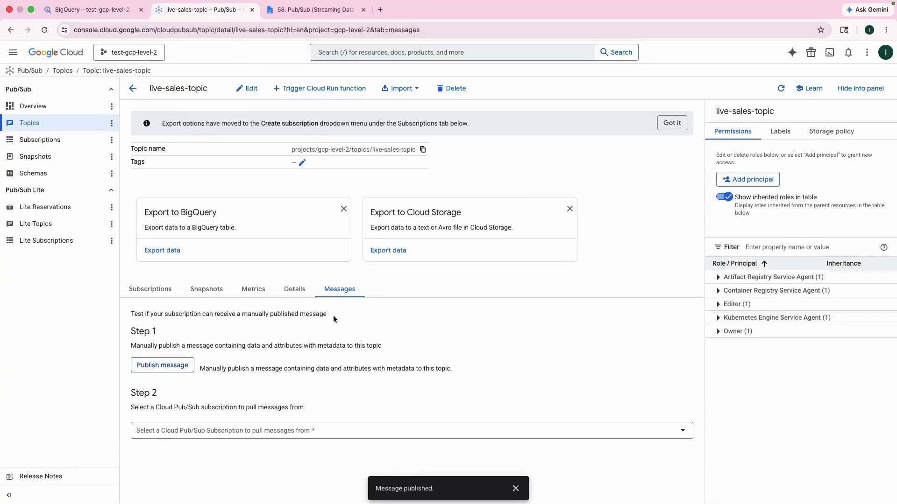
- Paste the order JSON into a new message for live-sales-topic, changing order_id to ORD55781 and product to Mobile
click(163, 369)
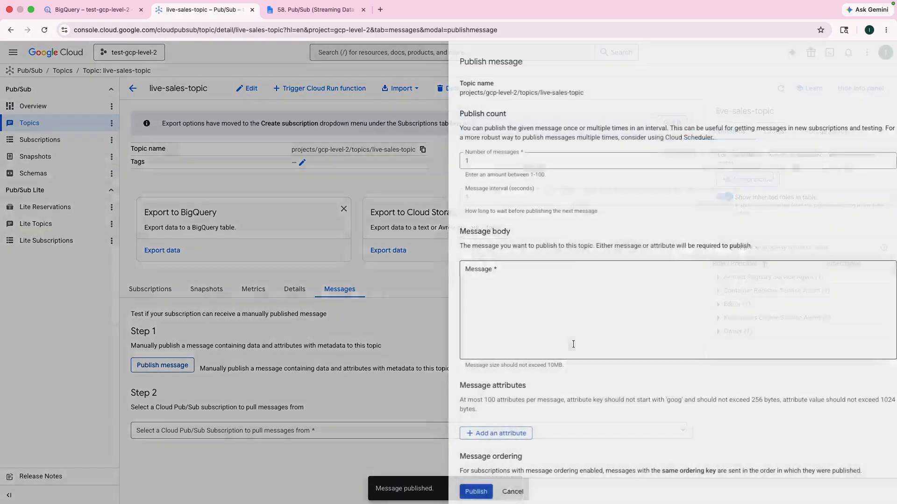
click(493, 280)
text({   "order_id": "ORD5001",   "product": "Laptop",   "price": 75000,   "quantity": 1,   "region": "Delhi",   "timestamp": "2026-04-25T10:15:00Z" })
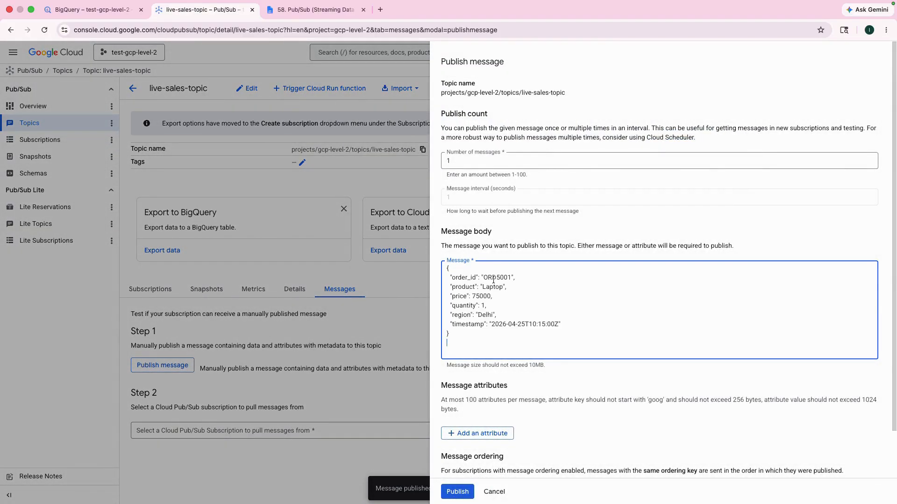
key(BackSpace)
key(BackSpace)
text(578)
drag(504, 287, 483, 288)
text(Mobile)
- Set the message's price to 50000 and region to Mumbai, then publish it
click(476, 297)
key(BackSpace)
text(0)
click(491, 316)
key(BackSpace)
key(BackSpace)
key(BackSpace)
key(BackSpace)
key(BackSpace)
text(Mumbai)
click(459, 492)
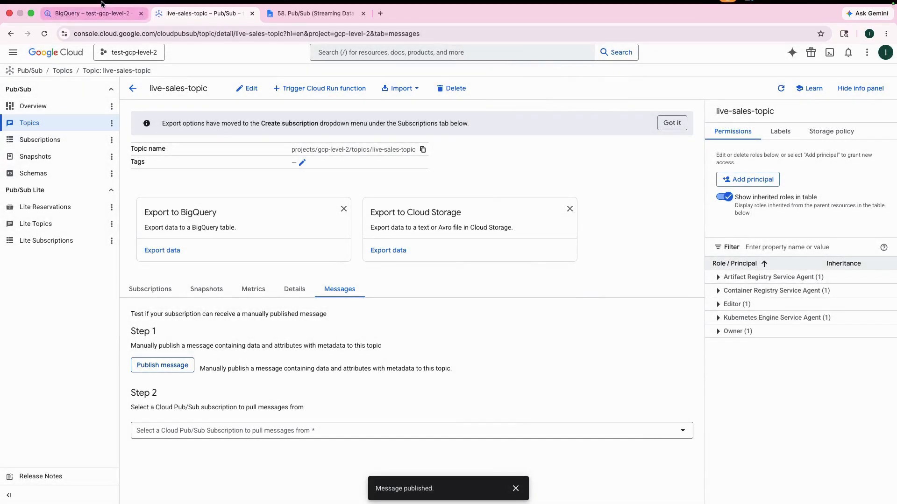
- Rerun the SELECT * query on live_sales_stream to check for the newly streamed row
click(91, 20)
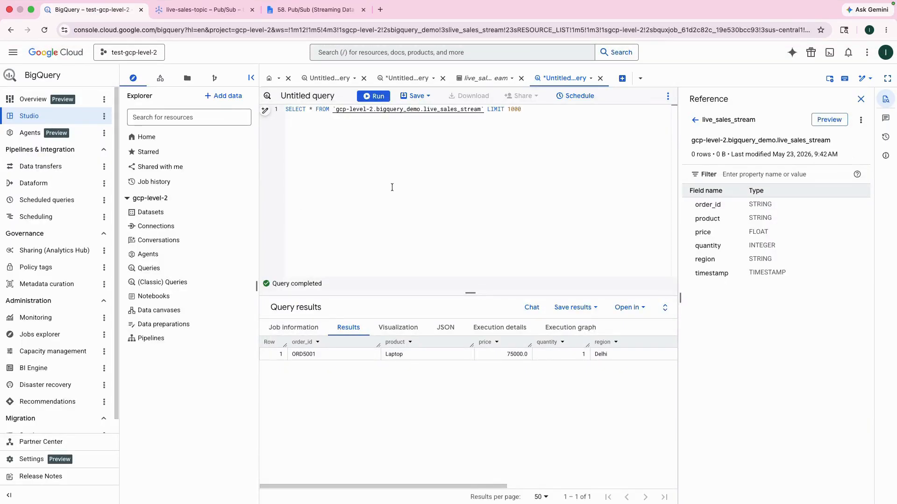
click(375, 98)
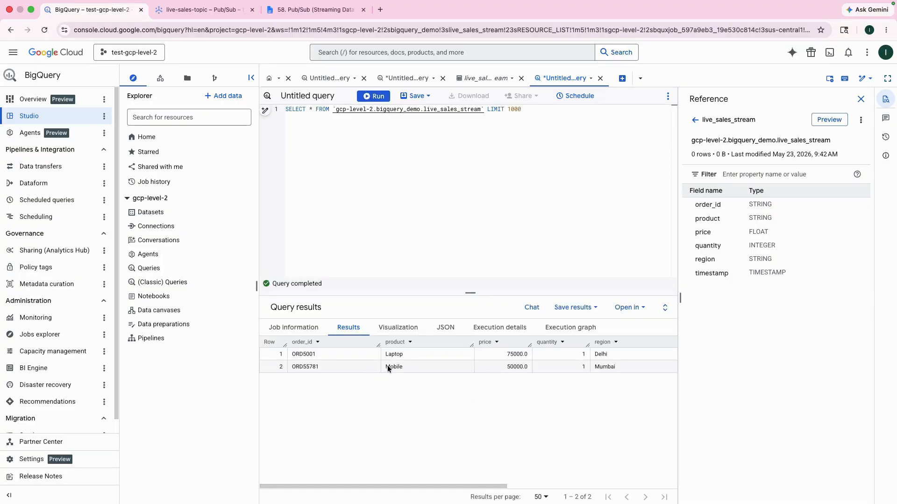
drag(498, 486, 367, 486)
click(205, 9)
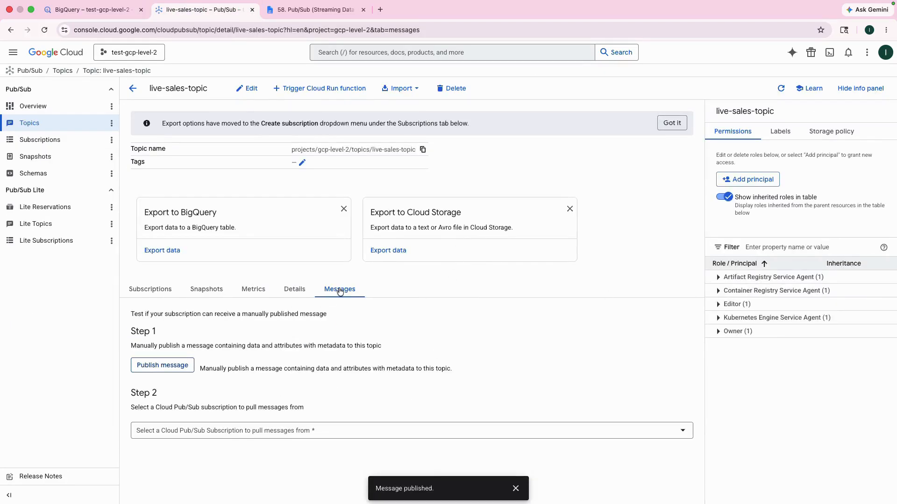
click(169, 369)
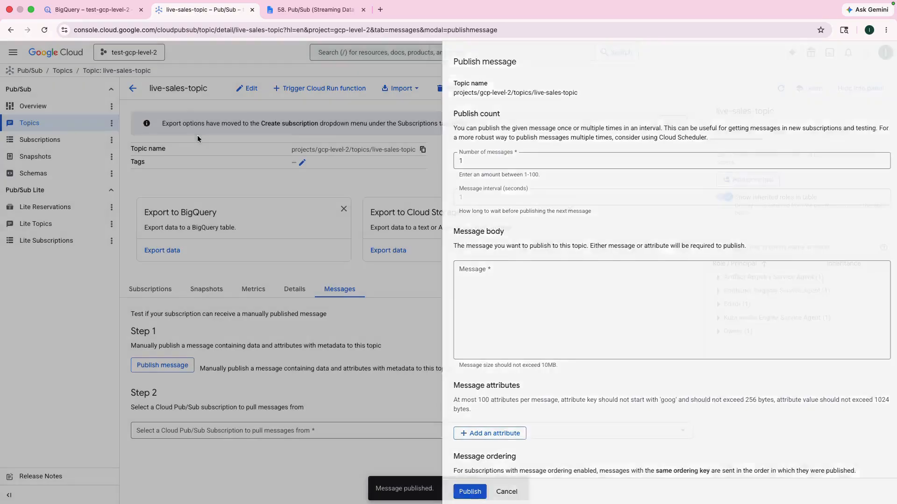
key(Escape)
click(89, 9)
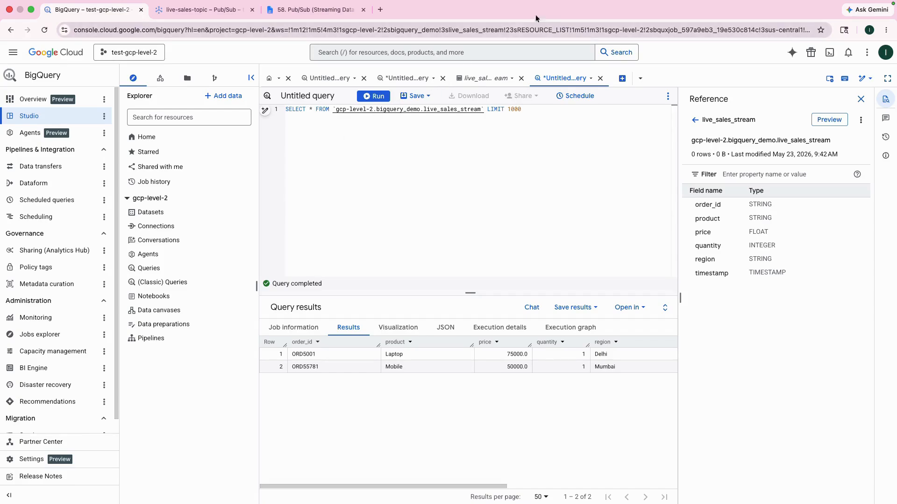
mouse_move(683, 6)
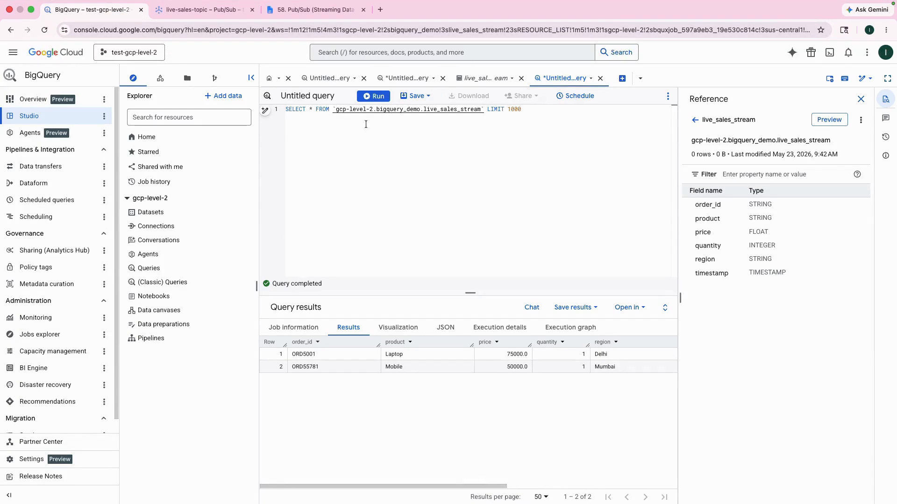